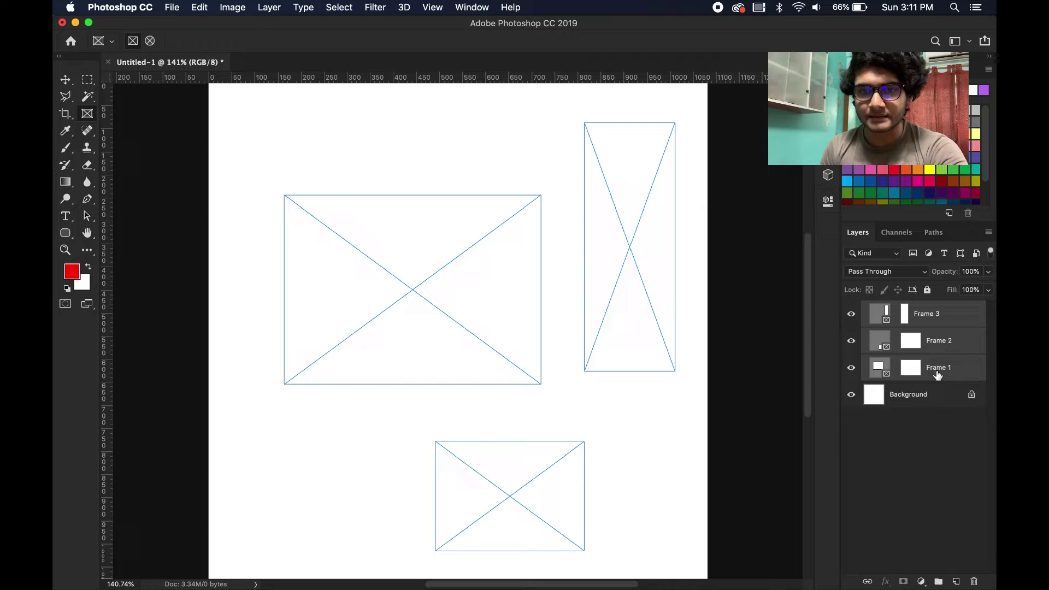
Step: Delete the three selected frame layers and switch to the Brush tool
{"action": "key", "text": "Delete"}
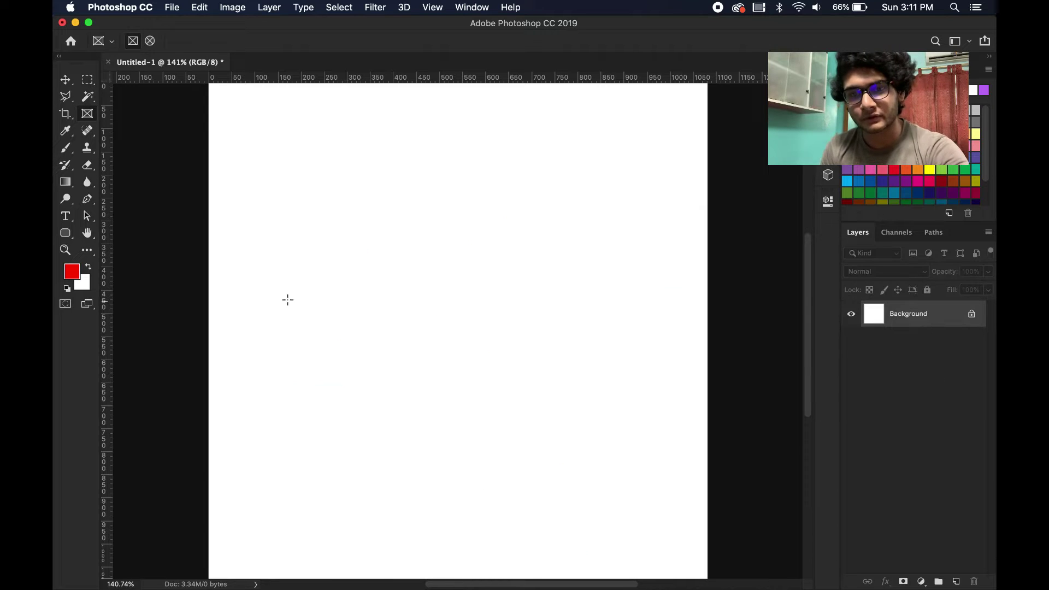
{"action": "left_click", "coordinate": [66, 149]}
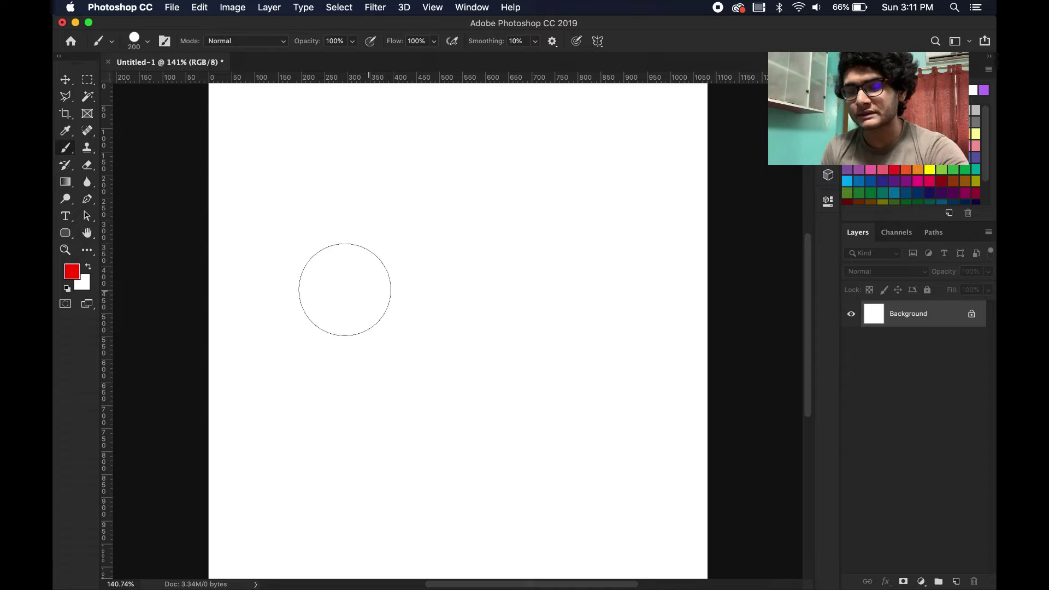
Step: Switch to the Clone Stamp tool and enlarge its brush to 100 px
{"action": "left_click", "coordinate": [87, 148]}
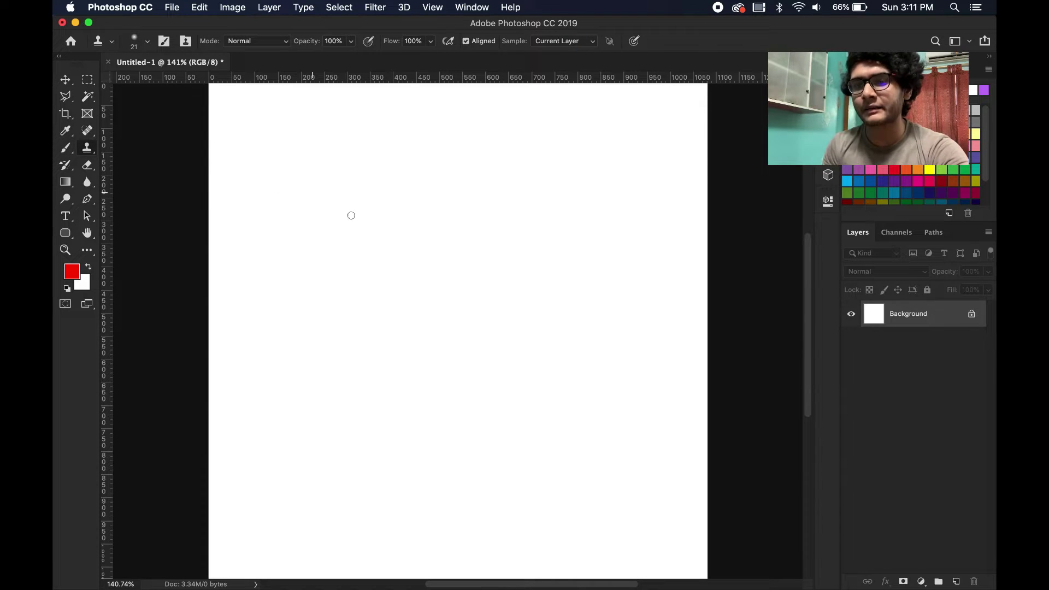
{"action": "key", "text": "bracketright"}
{"action": "key", "text": "bracketright"}
{"action": "key", "text": "bracketright"}
{"action": "key", "text": "bracketright"}
{"action": "key", "text": "bracketright"}
{"action": "key", "text": "bracketright"}
{"action": "key", "text": "bracketright"}
{"action": "key", "text": "bracketright"}
{"action": "key", "text": "bracketright"}
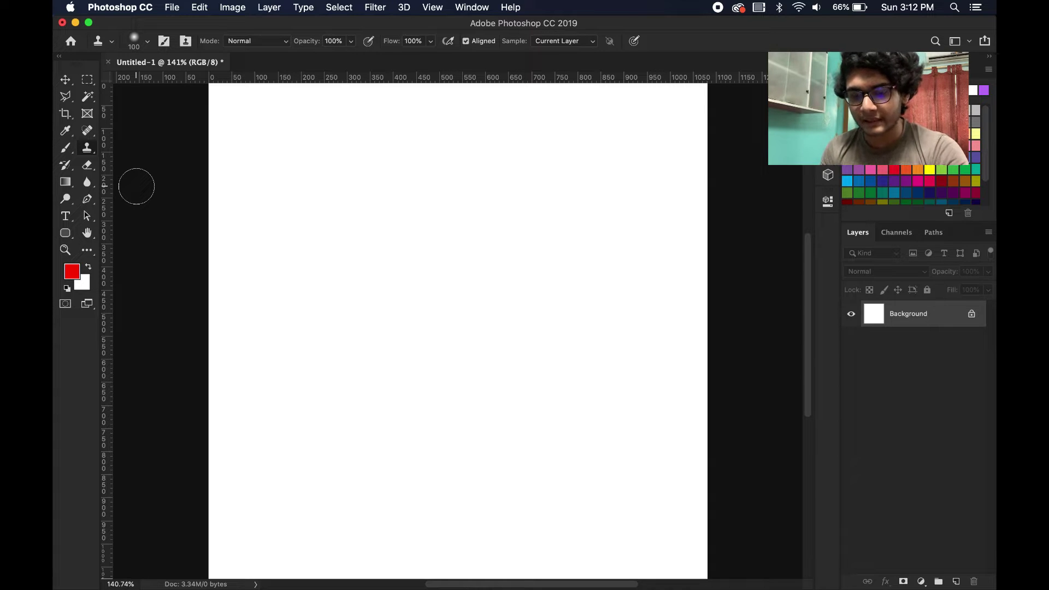
Step: Examine which tools are grouped with the Clone Stamp tool, keeping Clone Stamp active
{"action": "left_click", "coordinate": [89, 153]}
{"action": "left_click", "coordinate": [90, 156]}
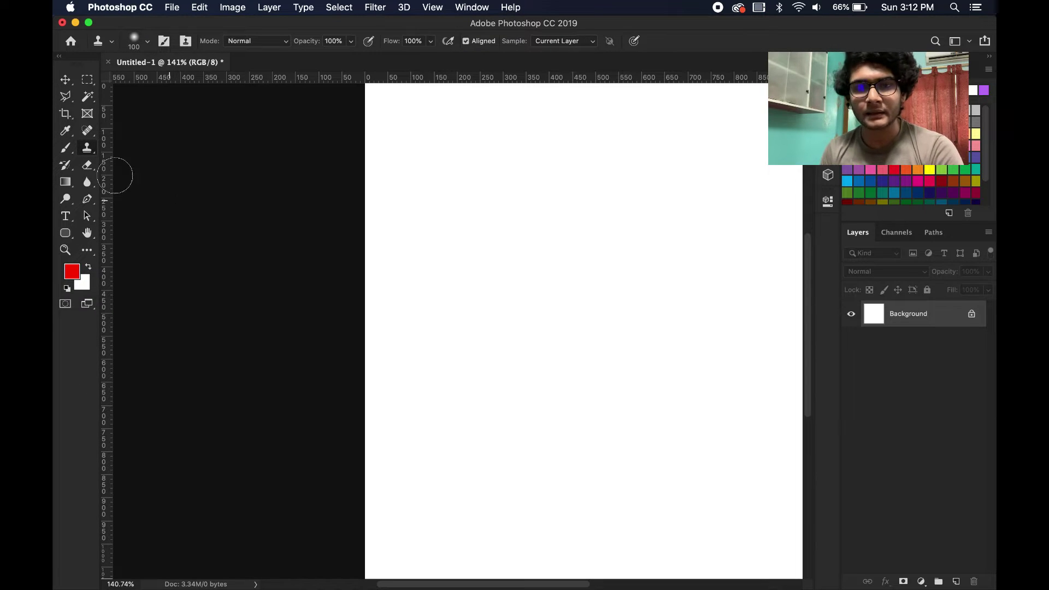
{"action": "right_click", "coordinate": [94, 153]}
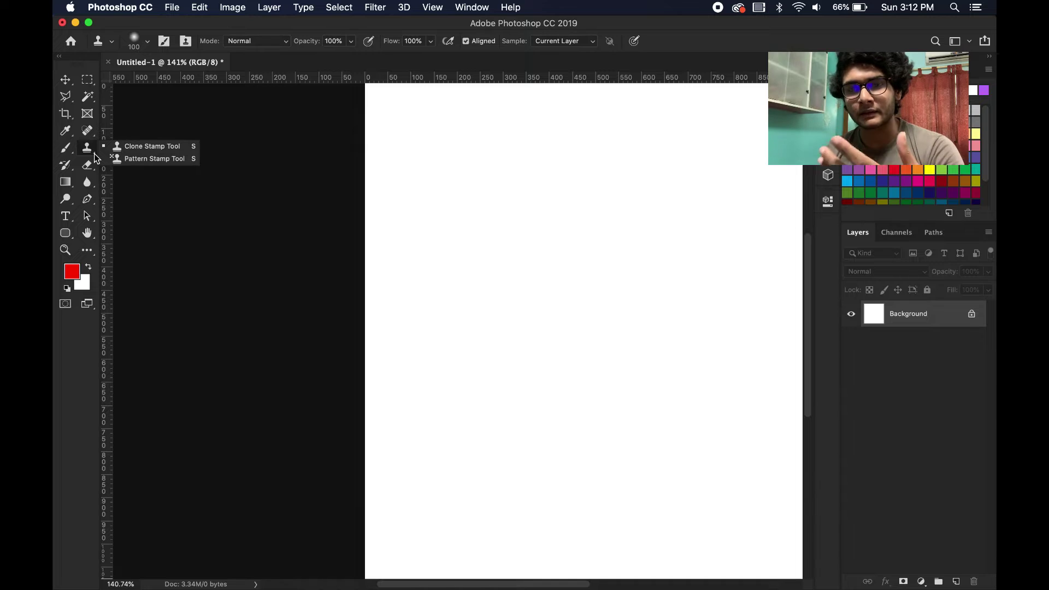
{"action": "left_click", "coordinate": [235, 124]}
{"action": "left_click", "coordinate": [633, 216]}
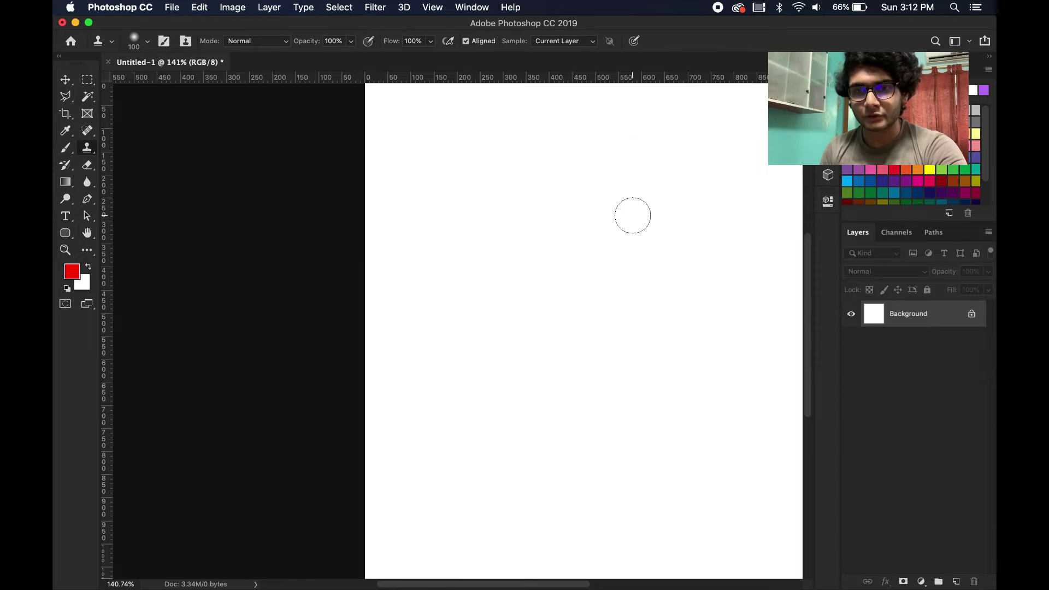
{"action": "scroll", "coordinate": [601, 221], "scroll_direction": "right", "scroll_amount": 5}
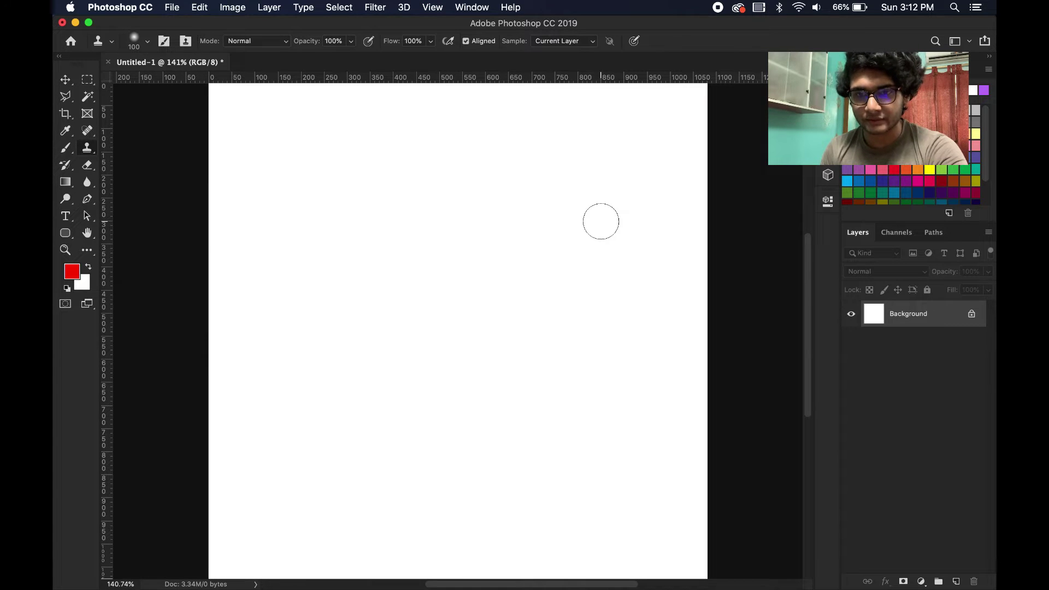
{"action": "right_click", "coordinate": [90, 151]}
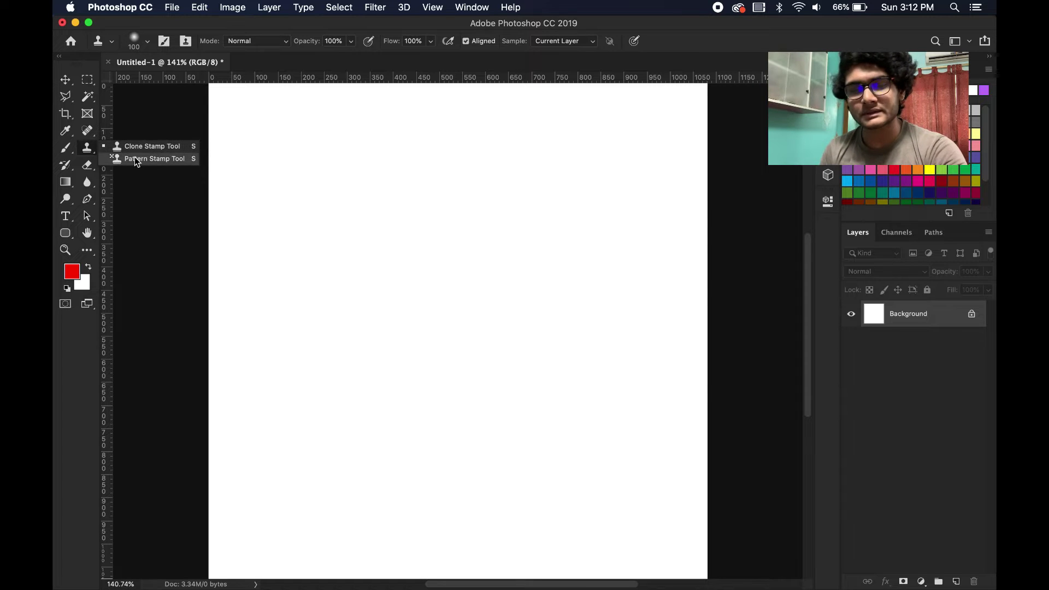
{"action": "left_click", "coordinate": [87, 151]}
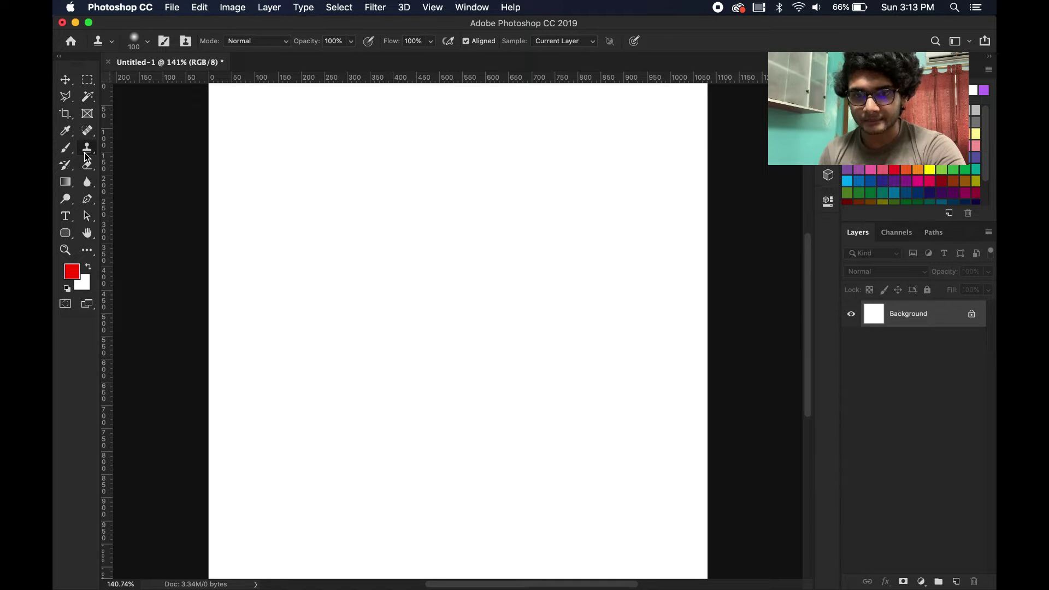
{"action": "right_click", "coordinate": [86, 153]}
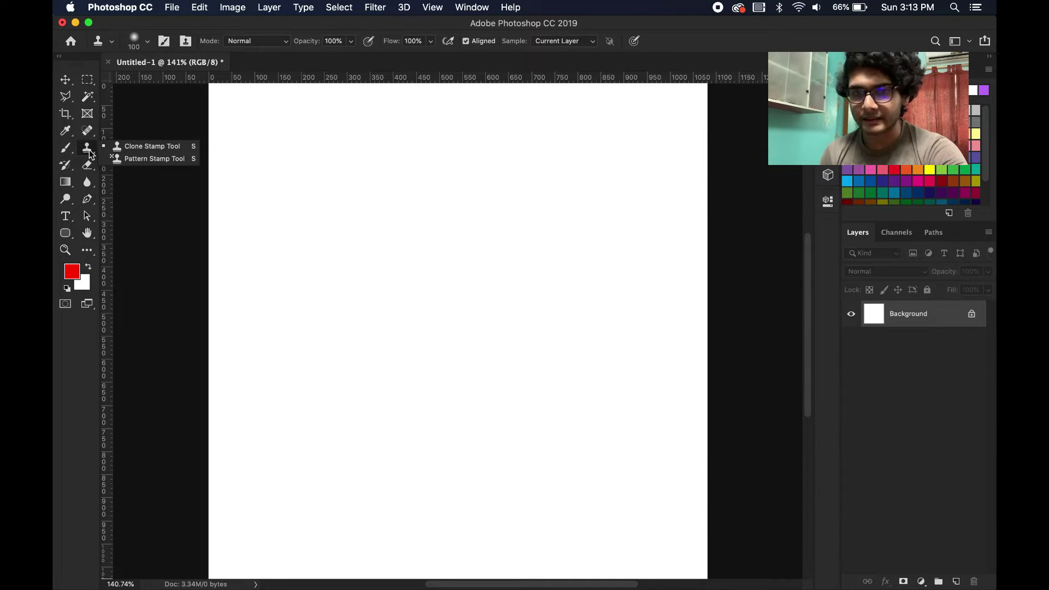
{"action": "left_click", "coordinate": [220, 289]}
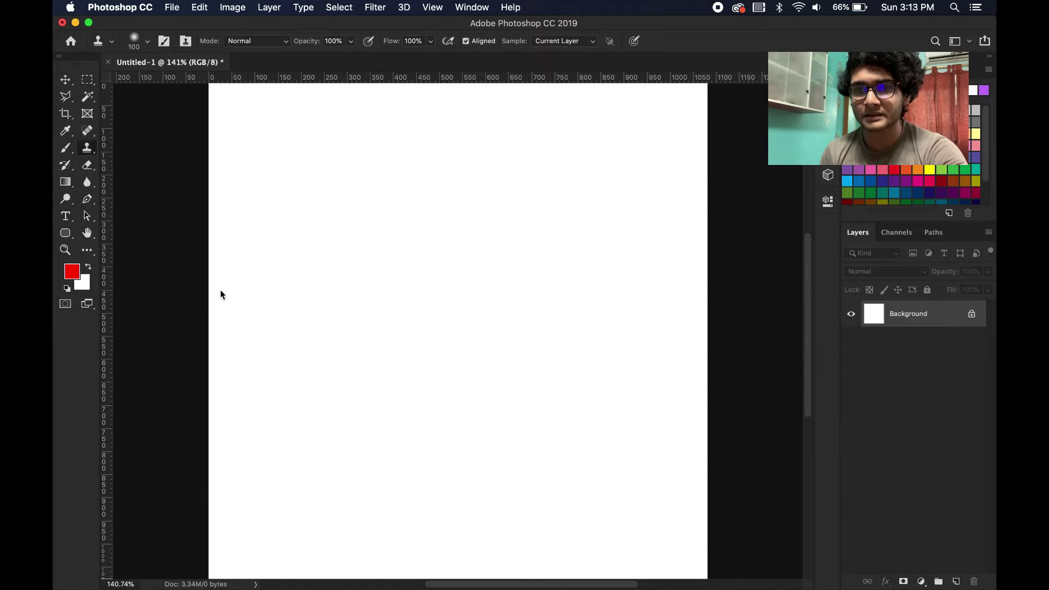
{"action": "left_click", "coordinate": [642, 219]}
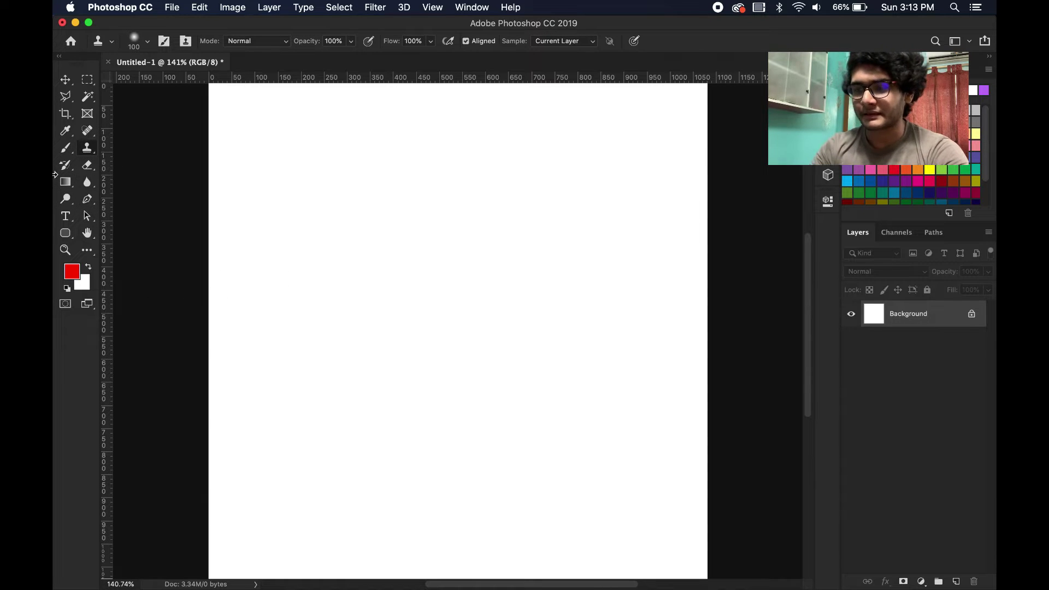
Step: Switch to the History Brush tool, enlarge its brush to 125 px and check which tools share its group
{"action": "left_click", "coordinate": [66, 164]}
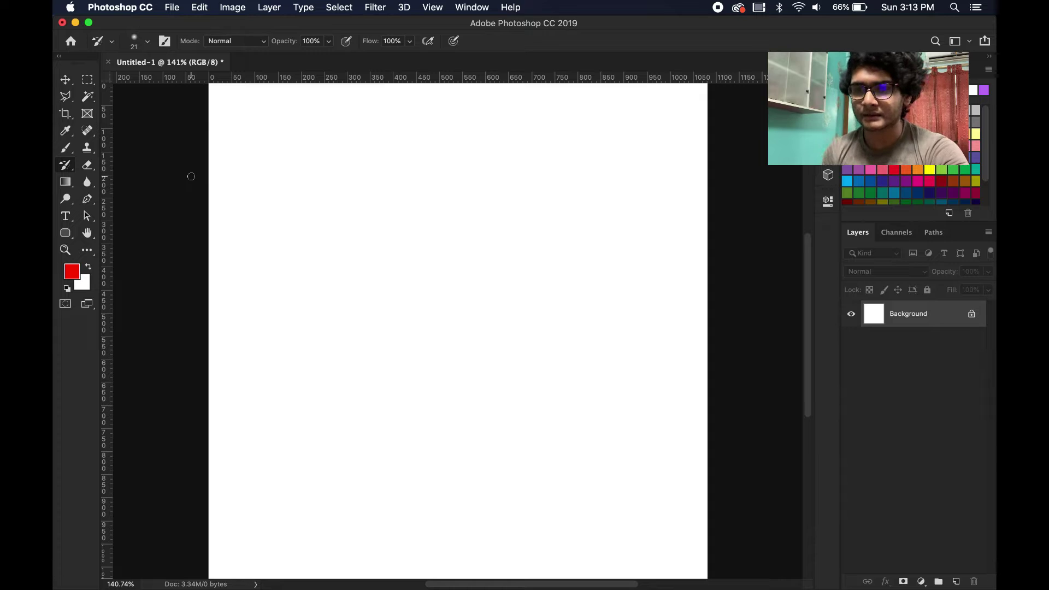
{"action": "key", "text": "bracketright"}
{"action": "key", "text": "bracketright"}
{"action": "key", "text": "bracketright"}
{"action": "key", "text": "bracketright"}
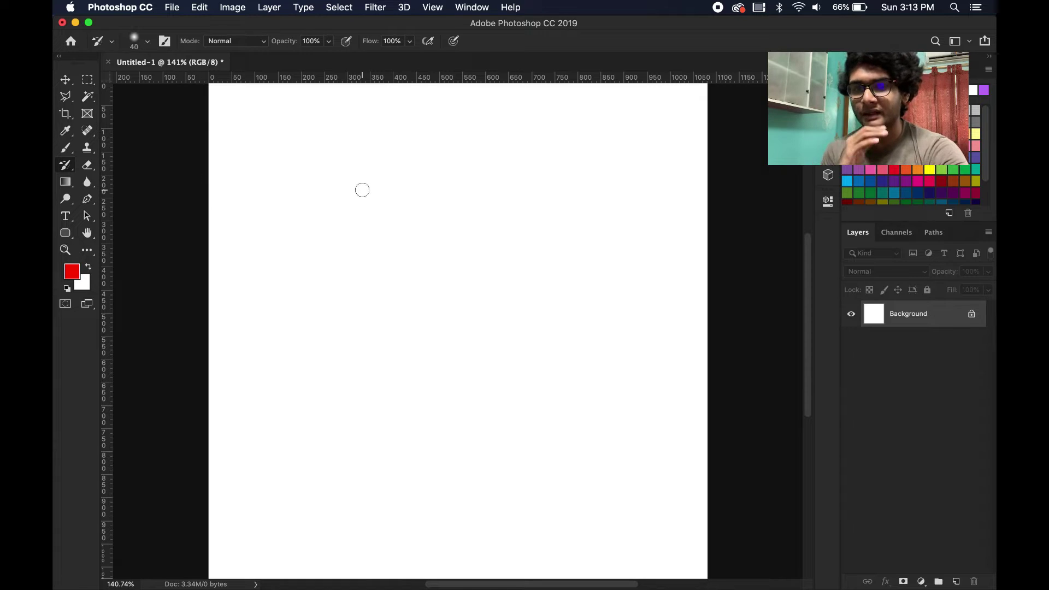
{"action": "key", "text": "bracketright"}
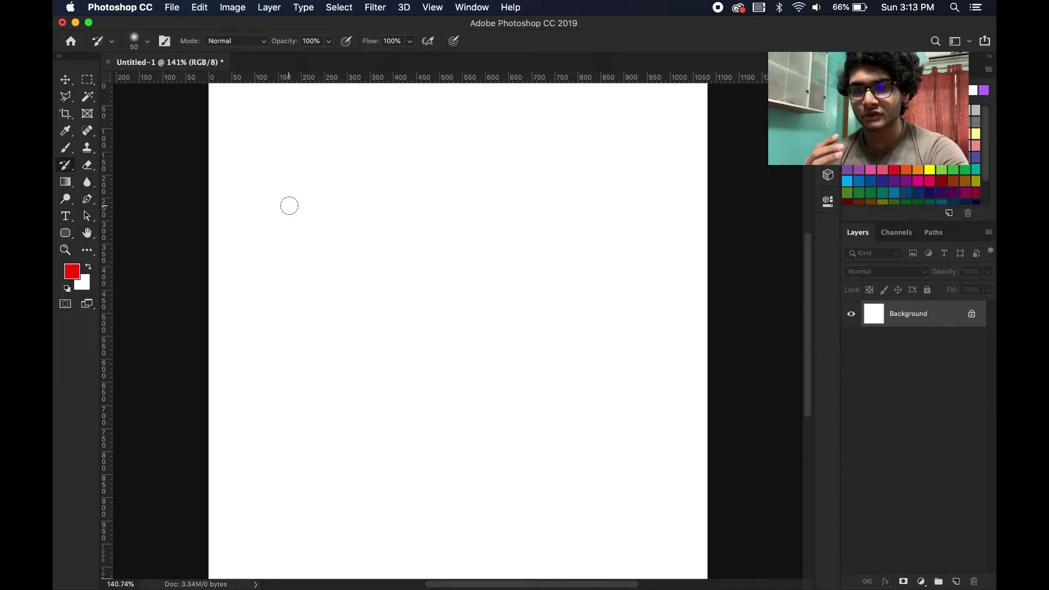
{"action": "key", "text": "bracketright"}
{"action": "key", "text": "bracketright"}
{"action": "key", "text": "bracketright"}
{"action": "key", "text": "bracketright"}
{"action": "key", "text": "bracketright"}
{"action": "key", "text": "bracketright"}
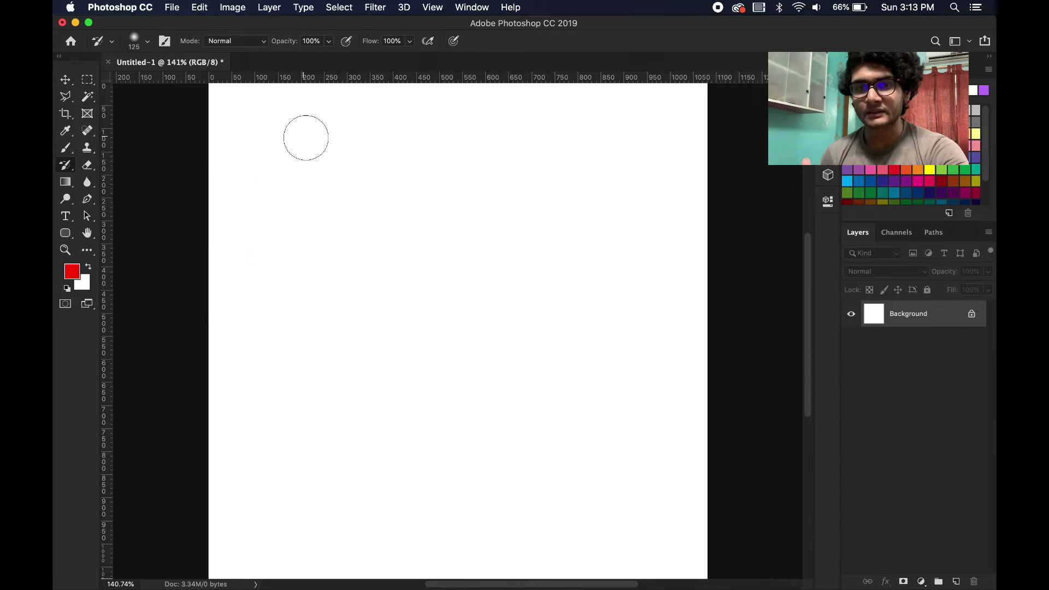
{"action": "right_click", "coordinate": [66, 164]}
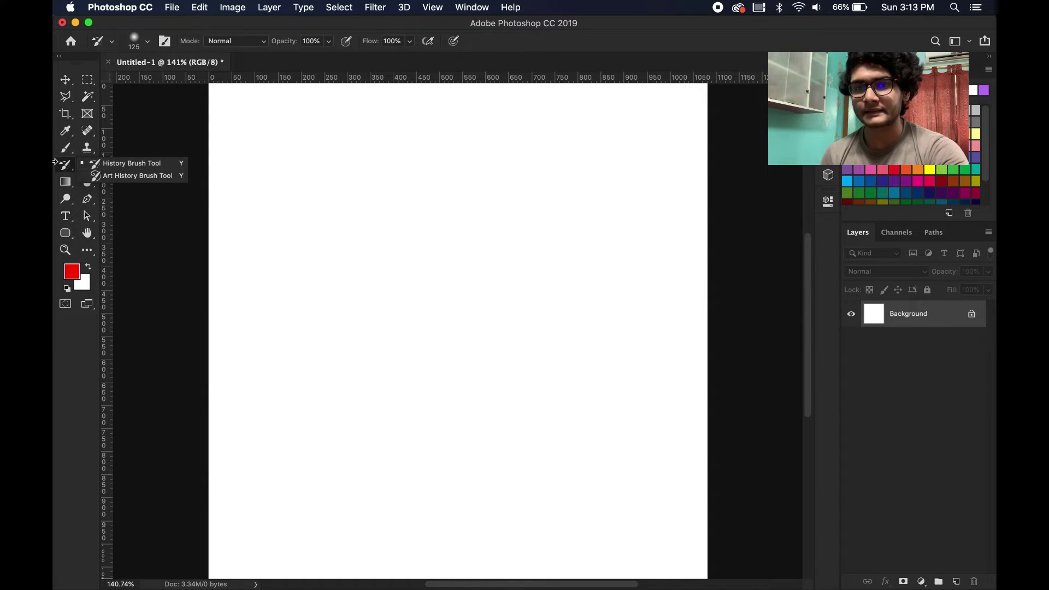
{"action": "left_click", "coordinate": [63, 169]}
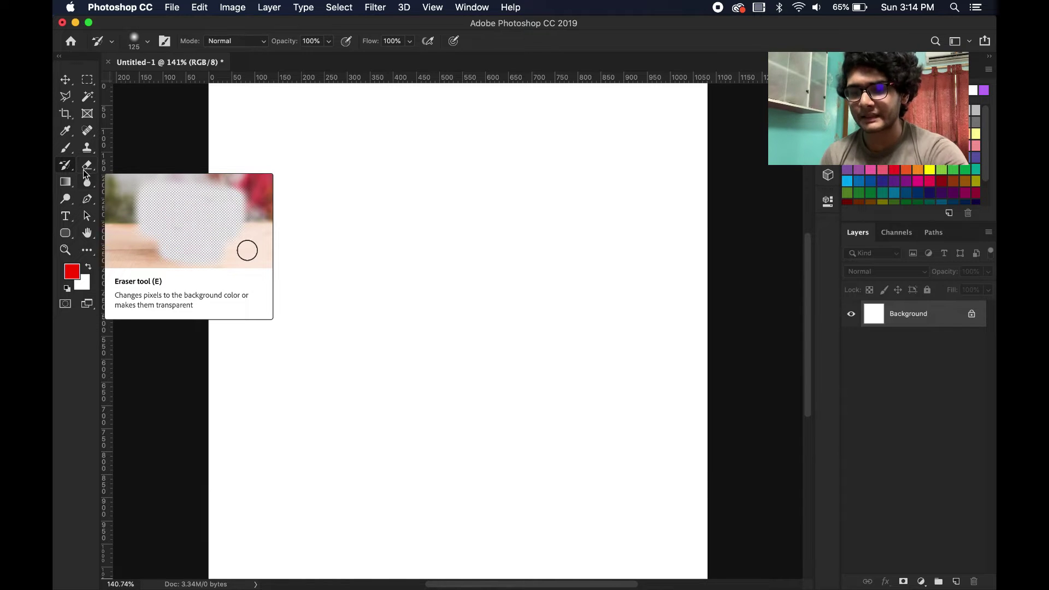
Step: Add a new layer above the background and paint a large red blob near the canvas centre with the 200 px brush
{"action": "left_click", "coordinate": [86, 171]}
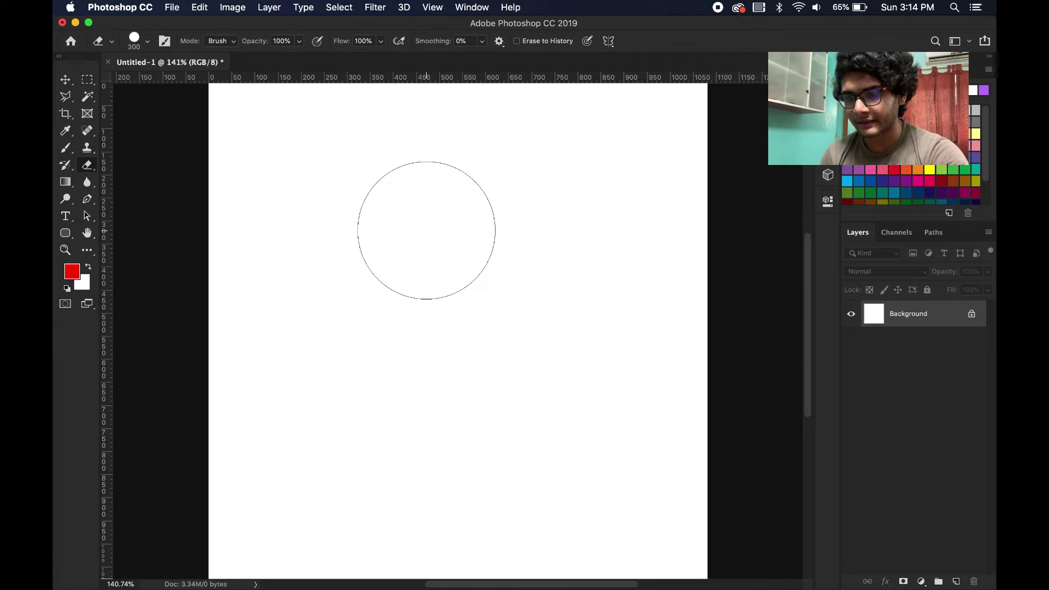
{"action": "left_click", "coordinate": [956, 581]}
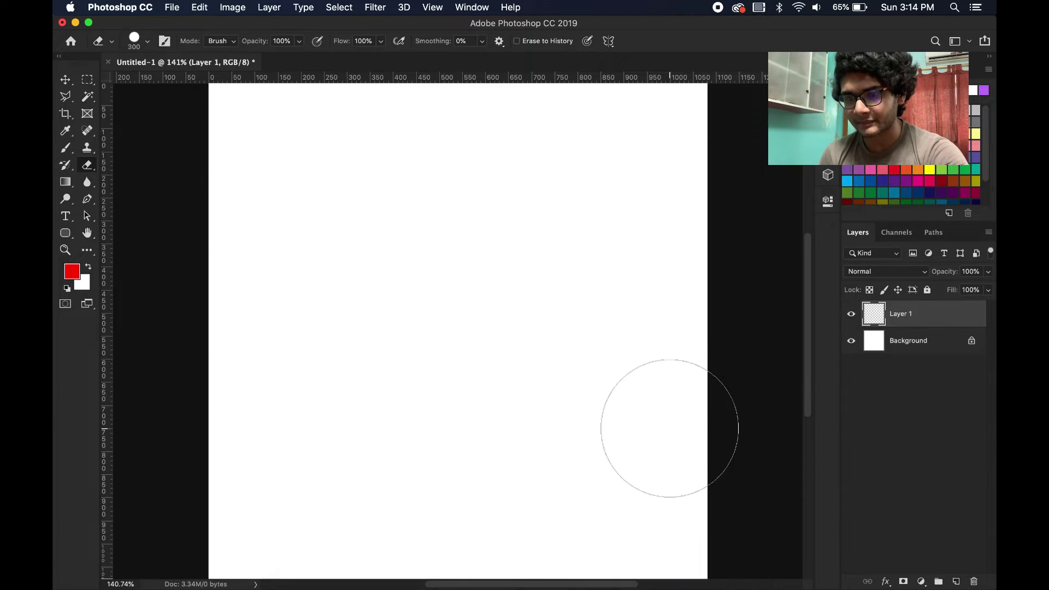
{"action": "key", "text": "b"}
{"action": "mouse_move", "coordinate": [444, 344]}
{"action": "left_mouse_down"}
{"action": "mouse_move", "coordinate": [465, 346]}
{"action": "mouse_move", "coordinate": [388, 295]}
{"action": "mouse_move", "coordinate": [407, 363]}
{"action": "mouse_move", "coordinate": [377, 418]}
{"action": "left_mouse_up"}
Step: Erase a curved diagonal band through the red blob with the Eraser at 150 px
{"action": "key", "text": "e"}
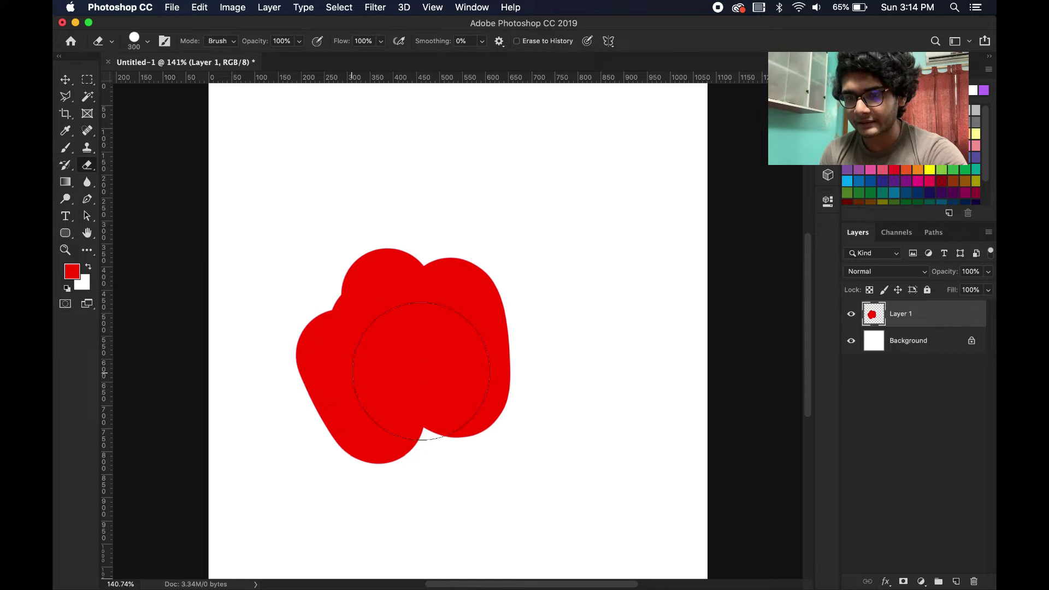
{"action": "key", "text": "bracketleft"}
{"action": "key", "text": "bracketleft"}
{"action": "key", "text": "bracketleft"}
{"action": "key", "text": "bracketleft"}
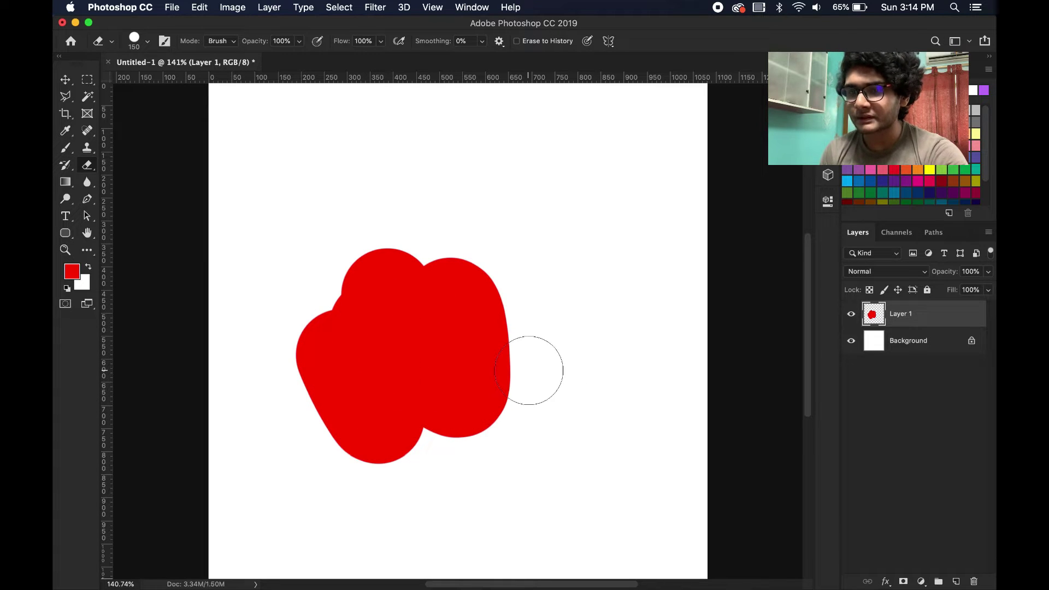
{"action": "left_click_drag", "start_coordinate": [281, 438], "coordinate": [550, 306]}
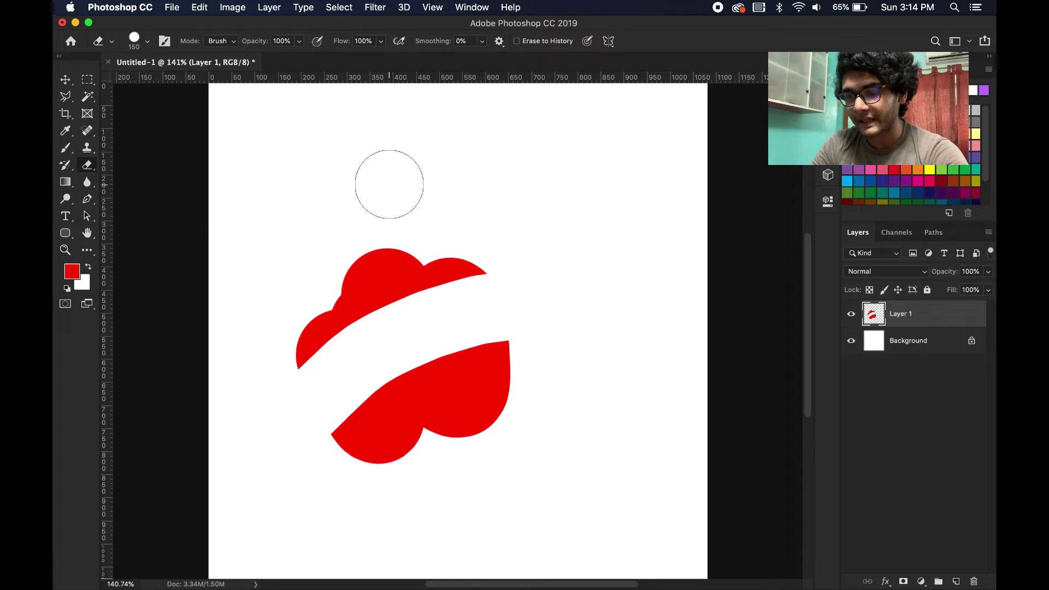
Step: Enlarge the eraser to 400 px, reduce it again and settle on a size of 250 px
{"action": "key", "text": "bracketright"}
{"action": "key", "text": "bracketright"}
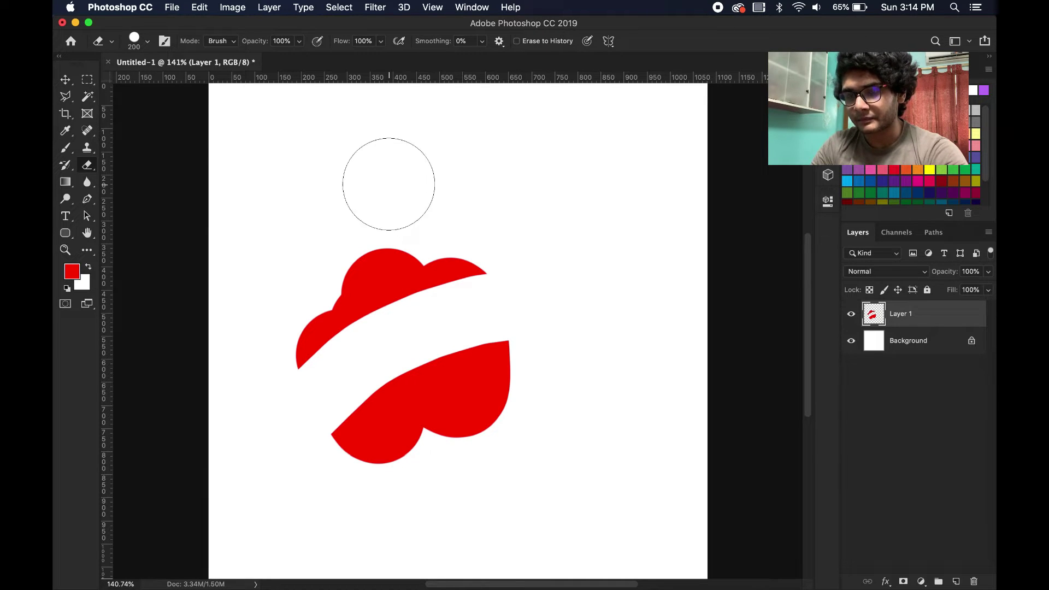
{"action": "key", "text": "bracketright"}
{"action": "key", "text": "bracketright"}
{"action": "key", "text": "bracketright"}
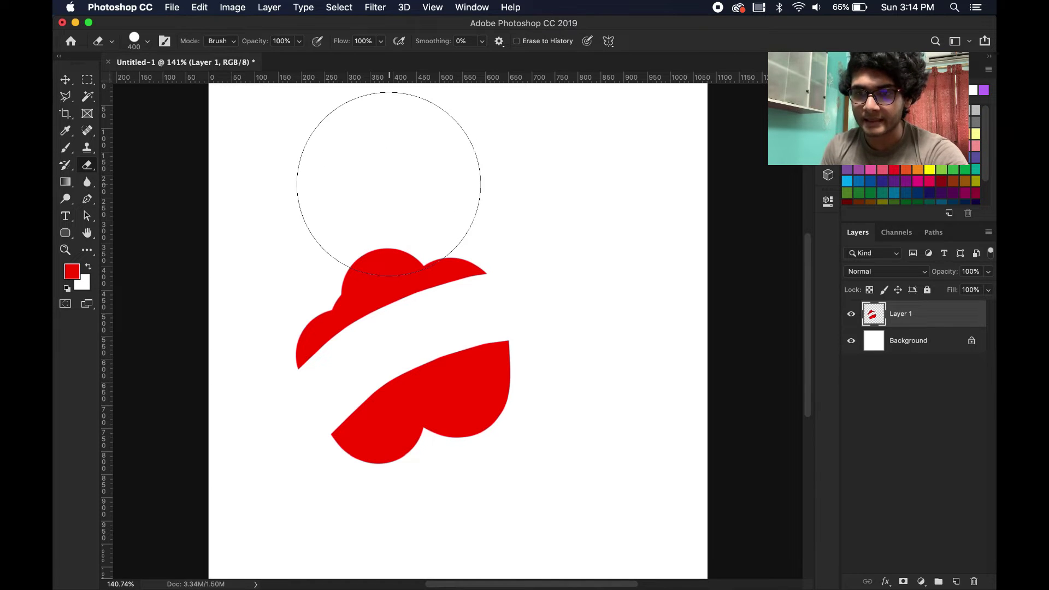
{"action": "key", "text": "bracketleft"}
{"action": "key", "text": "bracketleft"}
{"action": "key", "text": "bracketleft"}
{"action": "key", "text": "bracketright"}
{"action": "key", "text": "bracketright"}
{"action": "key", "text": "bracketleft"}
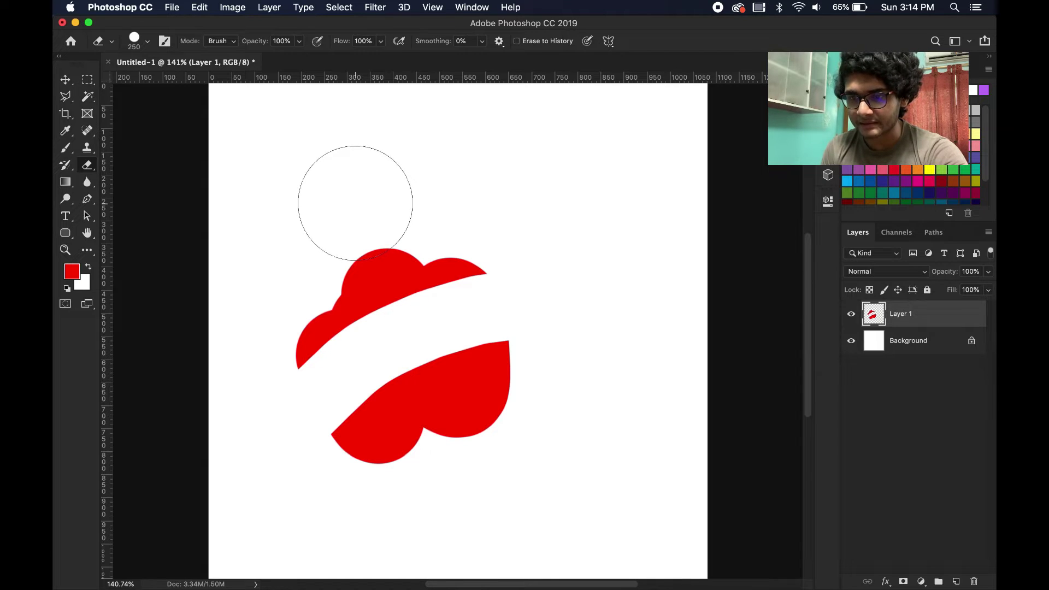
Step: Try fine-tuning the eraser size to 249 px in the brush settings and return it to 250 px
{"action": "right_click", "coordinate": [355, 204]}
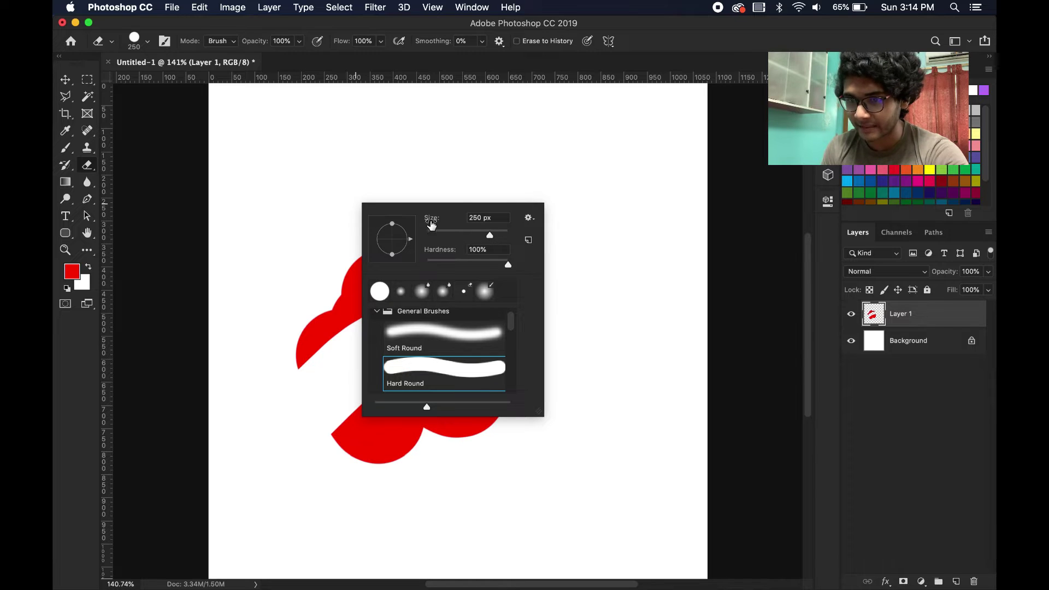
{"action": "mouse_move", "coordinate": [431, 221]}
{"action": "left_mouse_down"}
{"action": "mouse_move", "coordinate": [443, 222]}
{"action": "mouse_move", "coordinate": [416, 223]}
{"action": "mouse_move", "coordinate": [450, 223]}
{"action": "mouse_move", "coordinate": [366, 228]}
{"action": "mouse_move", "coordinate": [452, 226]}
{"action": "mouse_move", "coordinate": [401, 223]}
{"action": "mouse_move", "coordinate": [429, 226]}
{"action": "left_mouse_up"}
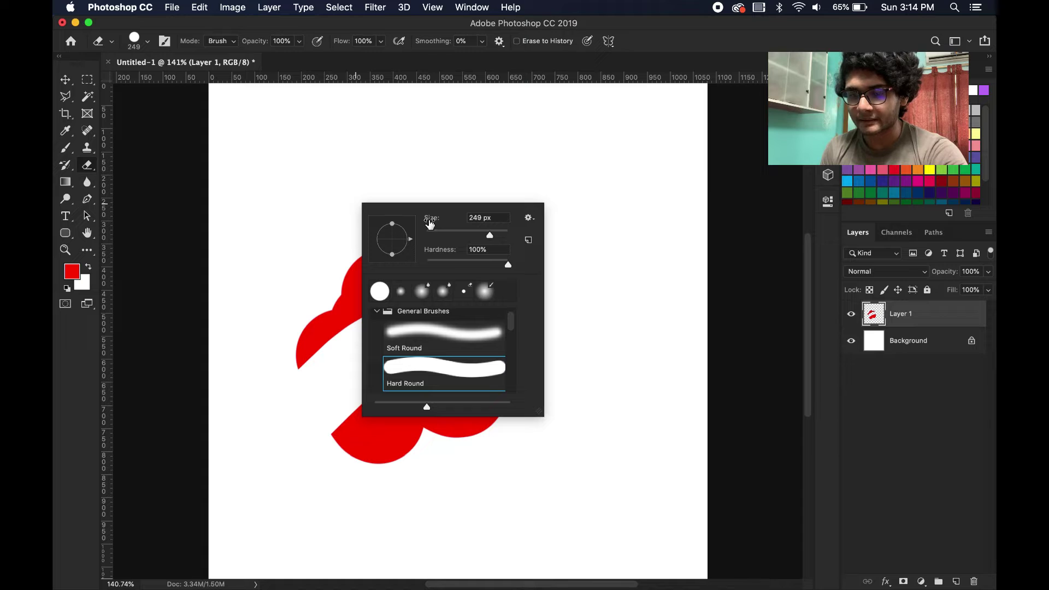
{"action": "left_click_drag", "start_coordinate": [430, 223], "coordinate": [431, 223]}
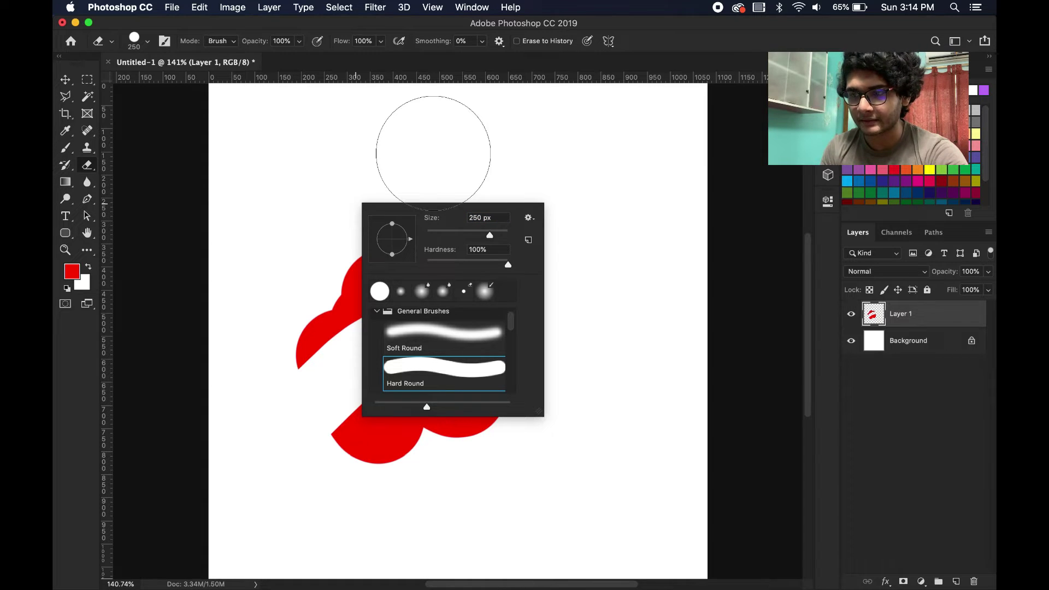
{"action": "left_click", "coordinate": [436, 156]}
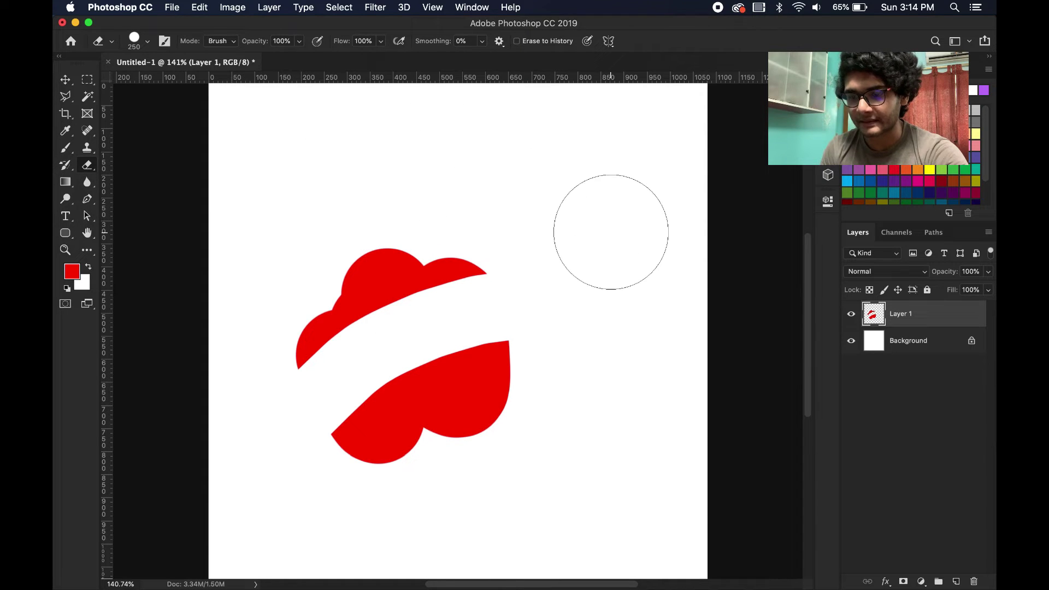
Step: Paint a thick, slightly curved red stroke on Layer 1, running downward to the right of the erased blob
{"action": "key", "text": "b"}
{"action": "mouse_move", "coordinate": [531, 166]}
{"action": "left_mouse_down"}
{"action": "mouse_move", "coordinate": [590, 300]}
{"action": "mouse_move", "coordinate": [593, 338]}
{"action": "left_mouse_up"}
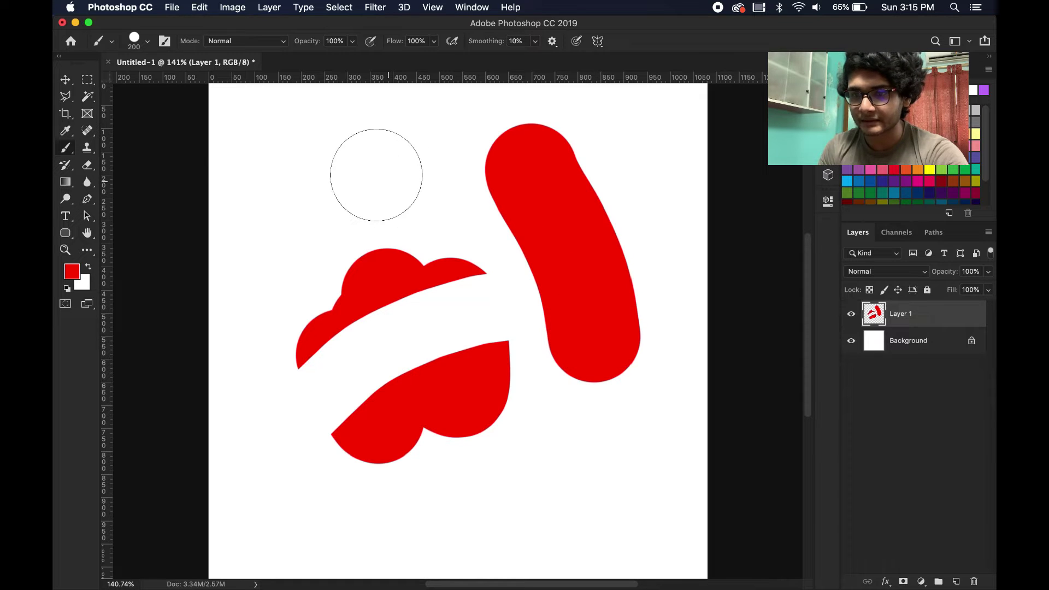
Step: Reduce the size of the Brush tool to 19 px
{"action": "right_click", "coordinate": [376, 175]}
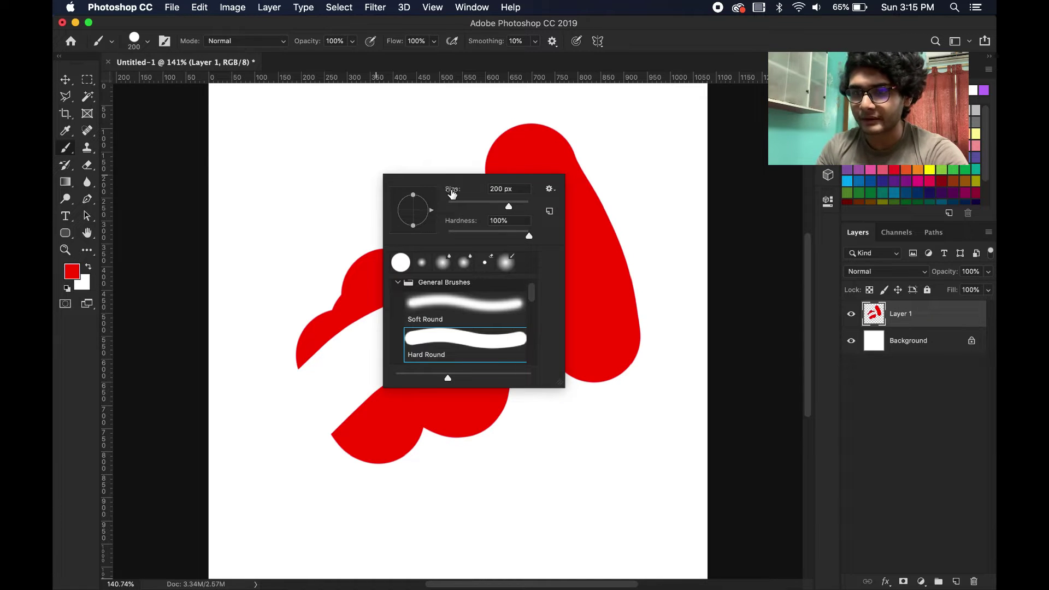
{"action": "left_click_drag", "start_coordinate": [451, 192], "coordinate": [332, 191]}
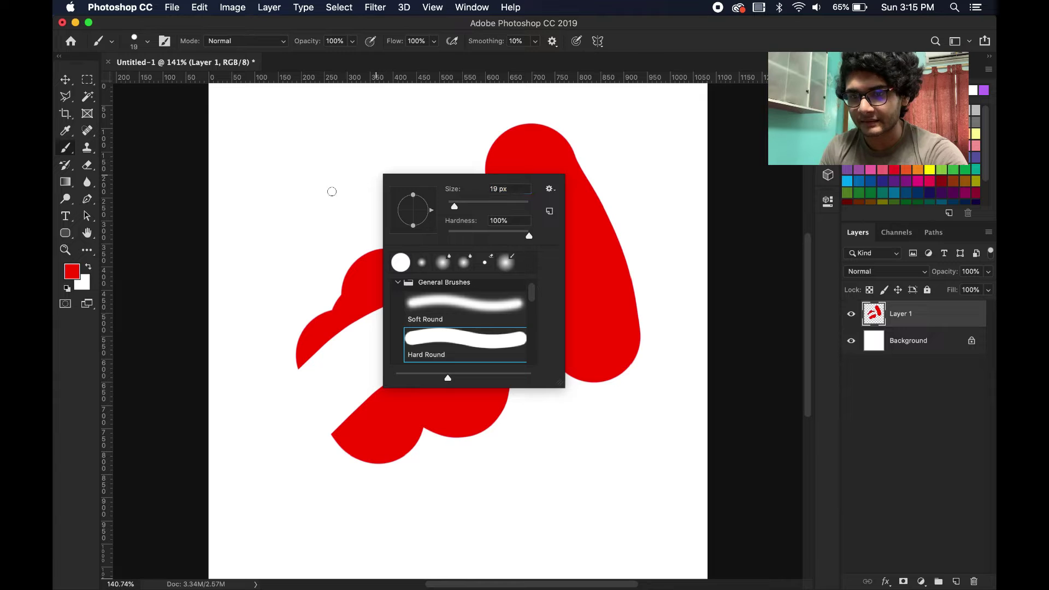
{"action": "left_click", "coordinate": [332, 191]}
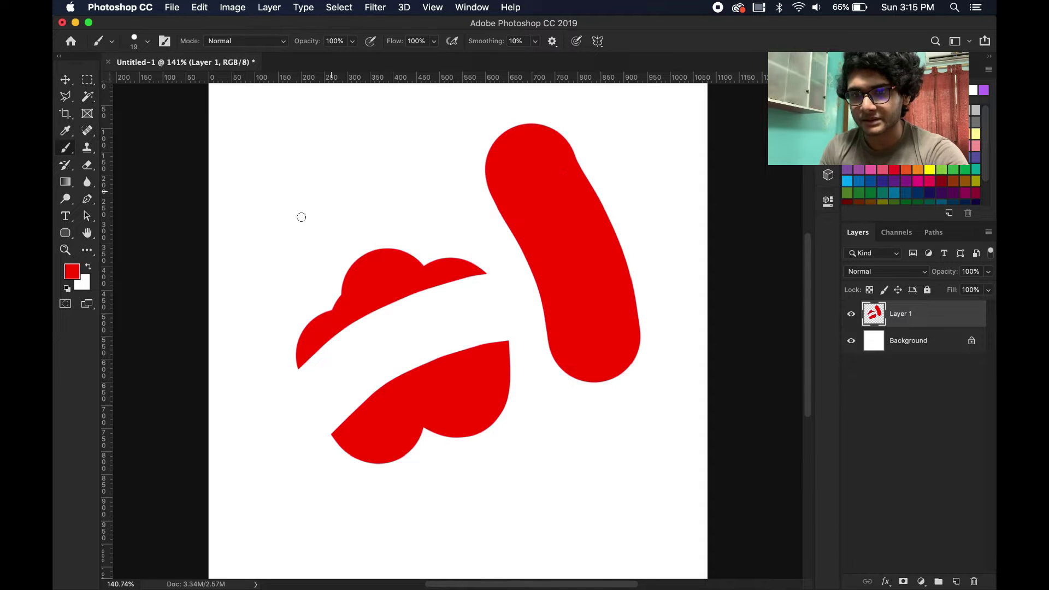
Step: Paint a thin red looping line in the canvas's upper-left area and delete Layer 1 with all its strokes
{"action": "mouse_move", "coordinate": [264, 249]}
{"action": "left_mouse_down"}
{"action": "mouse_move", "coordinate": [264, 227]}
{"action": "mouse_move", "coordinate": [302, 183]}
{"action": "mouse_move", "coordinate": [368, 194]}
{"action": "mouse_move", "coordinate": [323, 246]}
{"action": "mouse_move", "coordinate": [293, 242]}
{"action": "mouse_move", "coordinate": [275, 299]}
{"action": "mouse_move", "coordinate": [254, 284]}
{"action": "mouse_move", "coordinate": [229, 240]}
{"action": "mouse_move", "coordinate": [247, 143]}
{"action": "mouse_move", "coordinate": [317, 150]}
{"action": "left_mouse_up"}
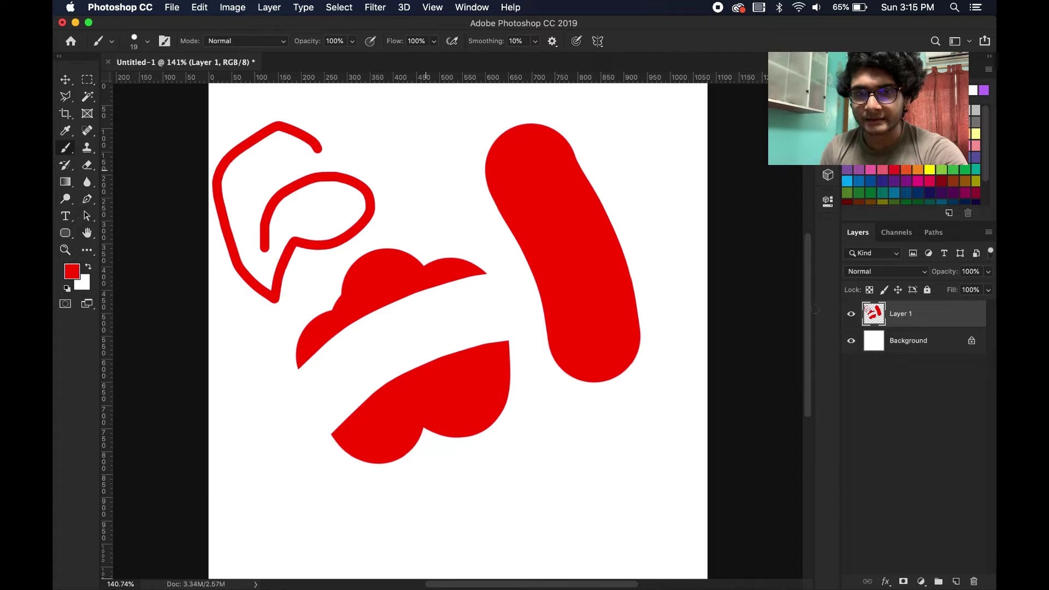
{"action": "key", "text": "BackSpace"}
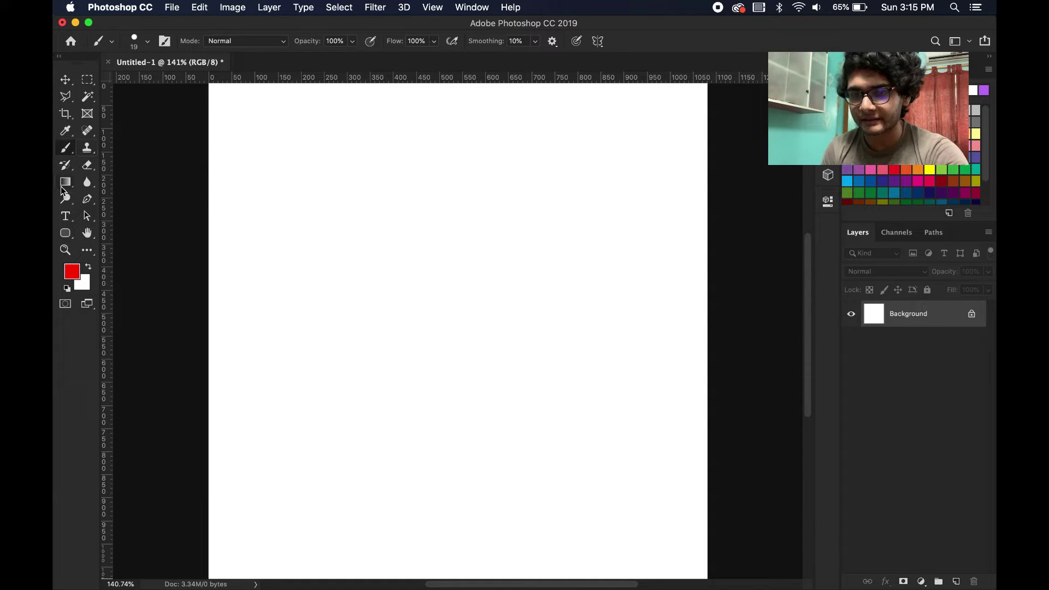
Step: Add a new layer and make a full-width rectangular selection about 230 px tall along the canvas's top edge
{"action": "left_click", "coordinate": [65, 182]}
{"action": "key", "text": "super+minus"}
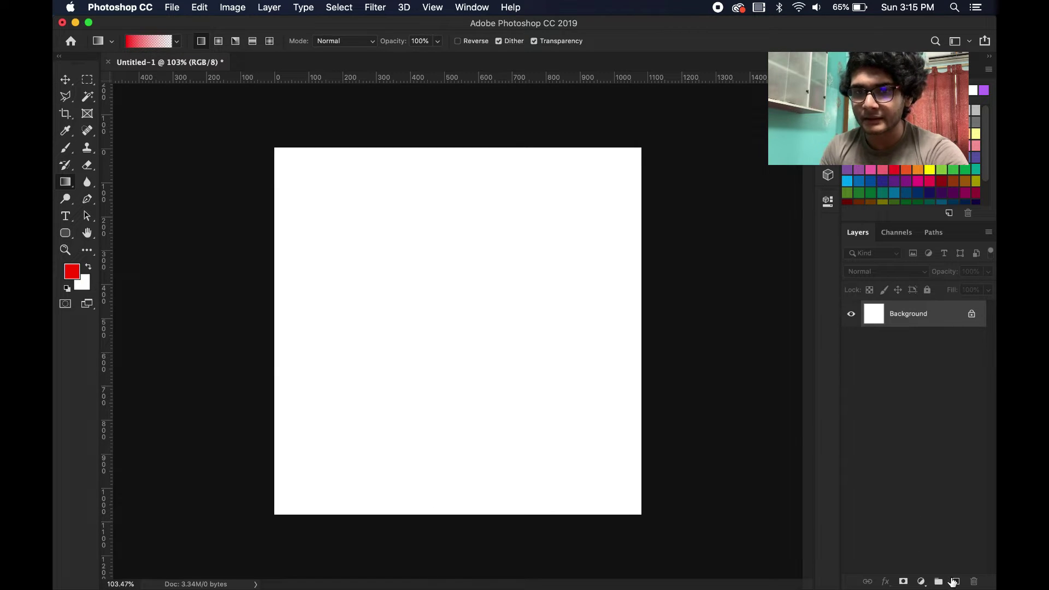
{"action": "left_click", "coordinate": [956, 581]}
{"action": "key", "text": "m"}
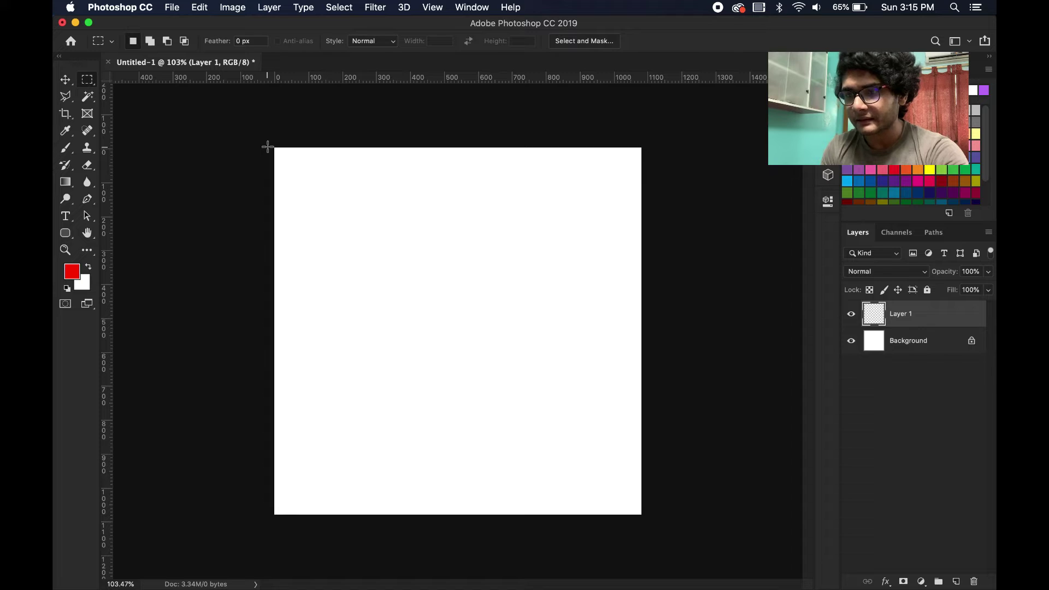
{"action": "left_click_drag", "start_coordinate": [272, 147], "coordinate": [677, 227]}
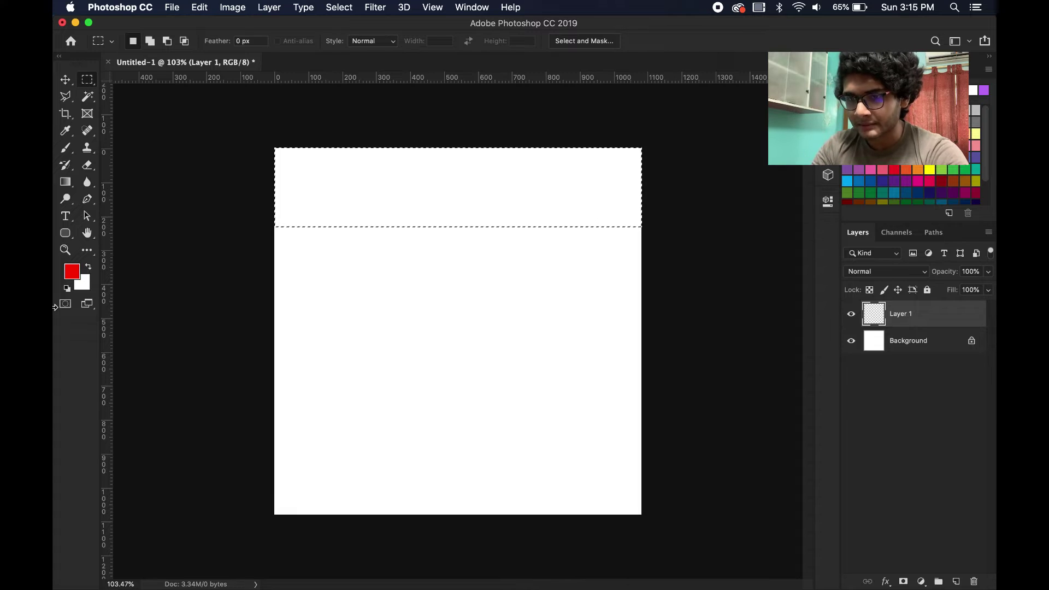
Step: Enlarge the Brush tool to 250 px, paint the whole selected strip red on Layer 1 and deselect it
{"action": "key", "text": "b"}
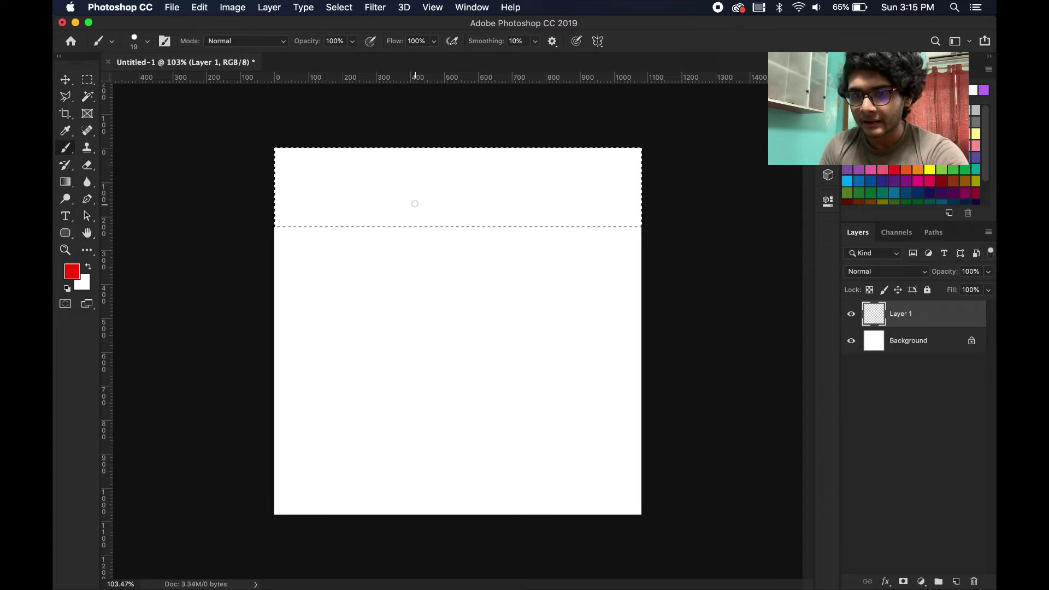
{"action": "key", "text": "bracketright"}
{"action": "key", "text": "bracketright"}
{"action": "key", "text": "bracketright"}
{"action": "key", "text": "bracketright"}
{"action": "key", "text": "bracketright"}
{"action": "key", "text": "bracketright"}
{"action": "key", "text": "bracketright"}
{"action": "key", "text": "bracketright"}
{"action": "key", "text": "bracketright"}
{"action": "key", "text": "bracketright"}
{"action": "key", "text": "bracketright"}
{"action": "key", "text": "bracketright"}
{"action": "key", "text": "bracketright"}
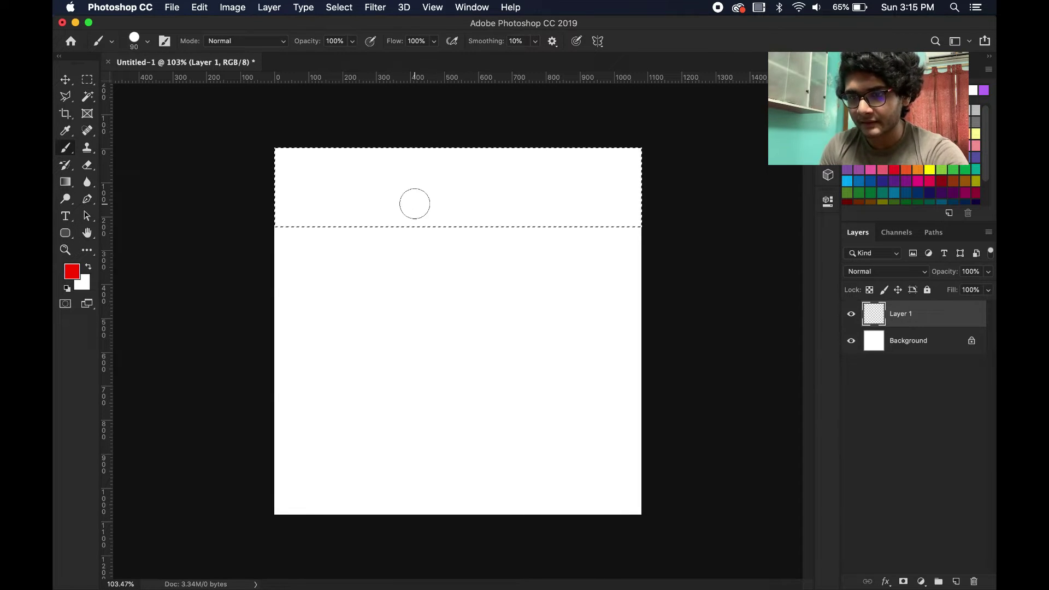
{"action": "mouse_move", "coordinate": [280, 218]}
{"action": "left_mouse_down"}
{"action": "mouse_move", "coordinate": [326, 228]}
{"action": "mouse_move", "coordinate": [354, 187]}
{"action": "mouse_move", "coordinate": [395, 172]}
{"action": "mouse_move", "coordinate": [423, 134]}
{"action": "mouse_move", "coordinate": [457, 178]}
{"action": "mouse_move", "coordinate": [468, 147]}
{"action": "mouse_move", "coordinate": [521, 234]}
{"action": "mouse_move", "coordinate": [556, 224]}
{"action": "mouse_move", "coordinate": [608, 152]}
{"action": "mouse_move", "coordinate": [624, 171]}
{"action": "mouse_move", "coordinate": [632, 234]}
{"action": "left_mouse_up"}
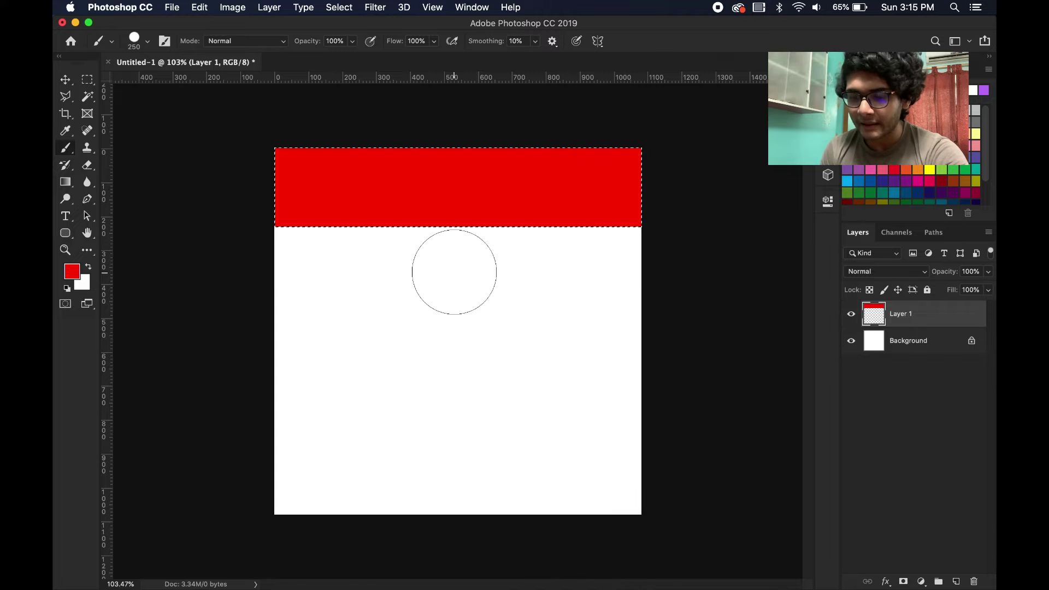
{"action": "key", "text": "super+d"}
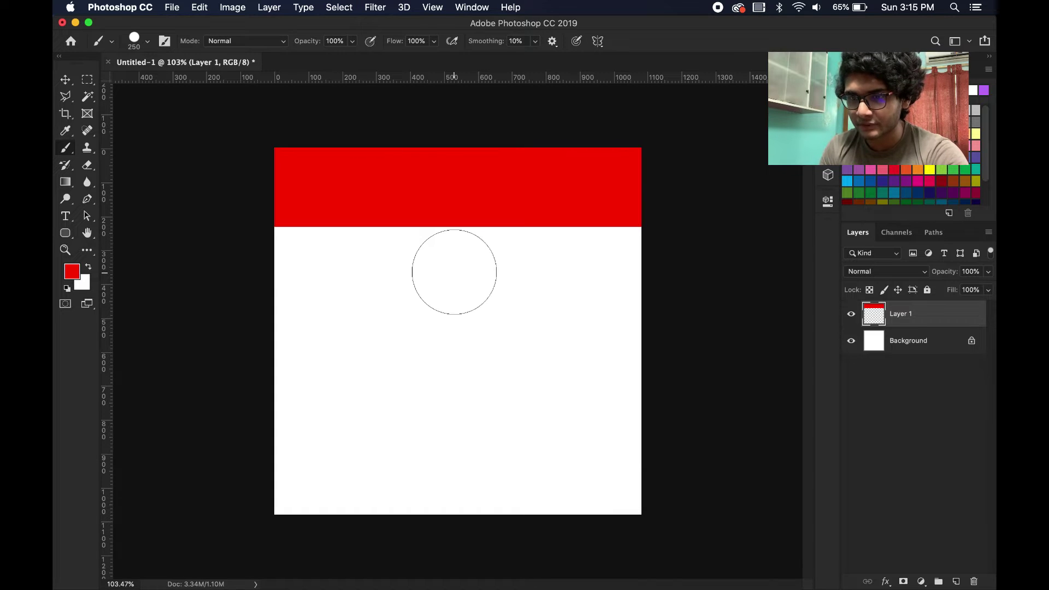
Step: Move the red strip from the canvas's top edge down to align with its bottom edge
{"action": "key", "text": "v"}
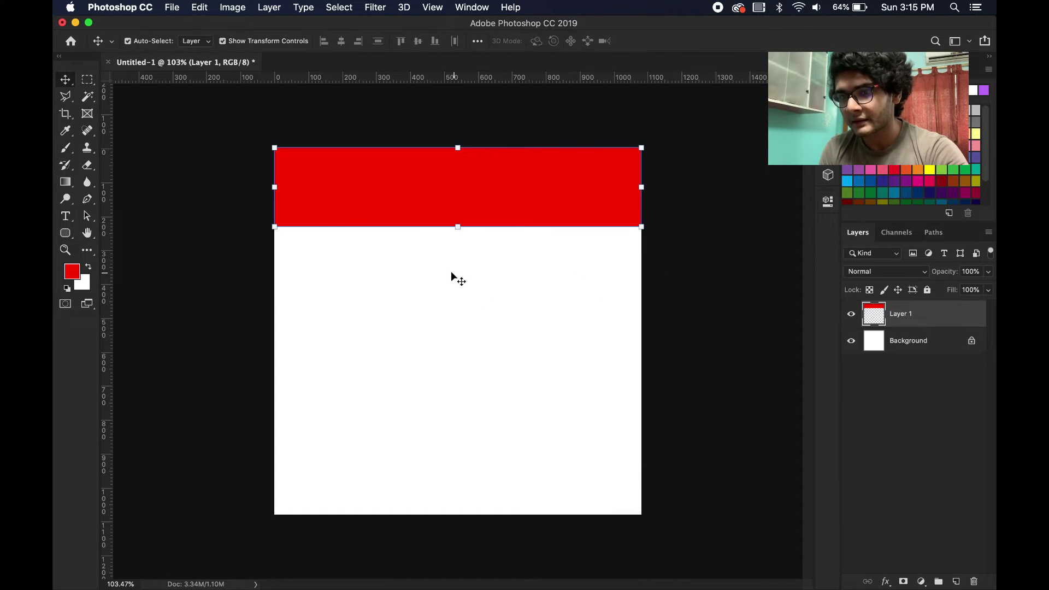
{"action": "left_click_drag", "start_coordinate": [469, 196], "coordinate": [394, 268]}
{"action": "key", "text": "super+z"}
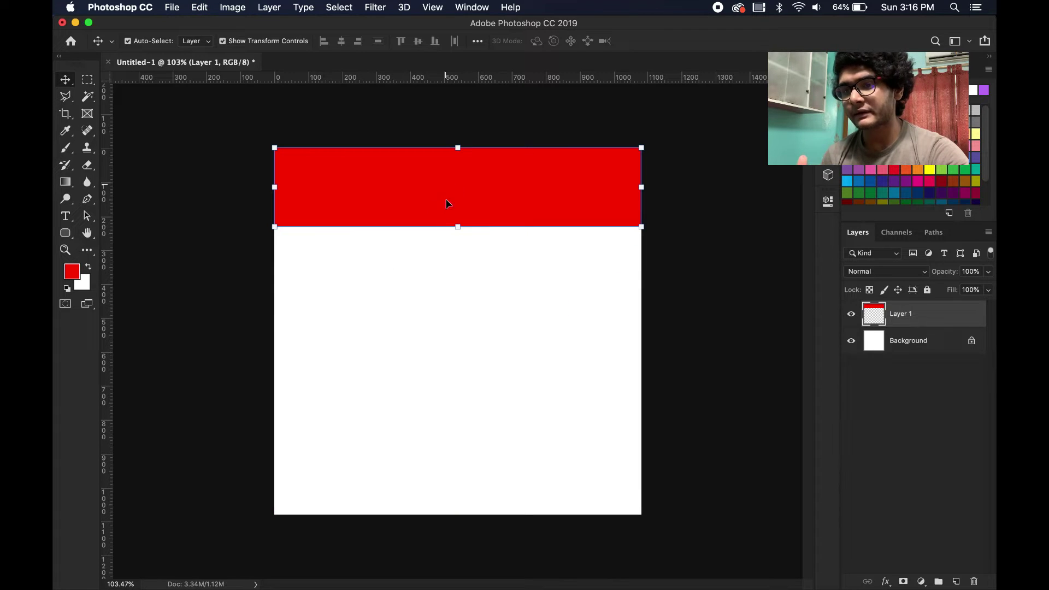
{"action": "left_click", "coordinate": [224, 286], "text": "super"}
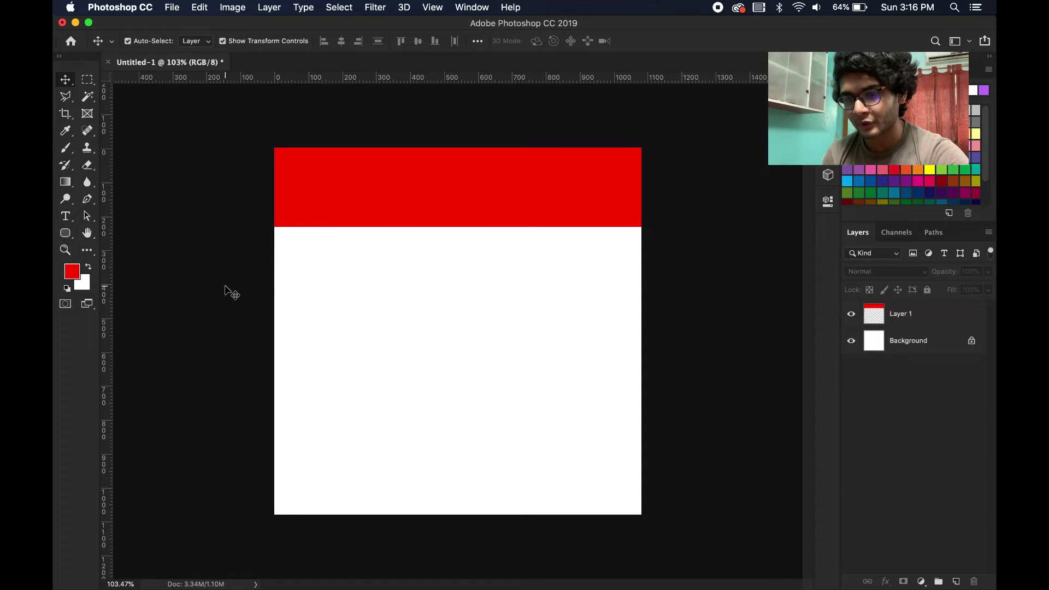
{"action": "left_click_drag", "start_coordinate": [461, 208], "coordinate": [463, 493]}
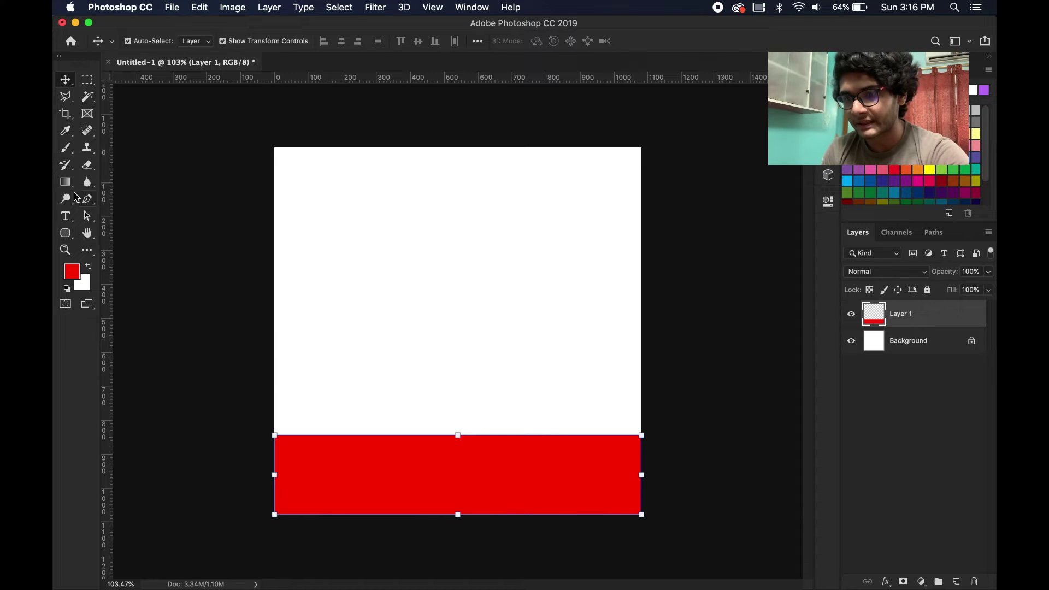
Step: Draw a rectangular frame about 790 by 615 px, horizontally centred in the white area above the red strip
{"action": "left_click", "coordinate": [92, 118]}
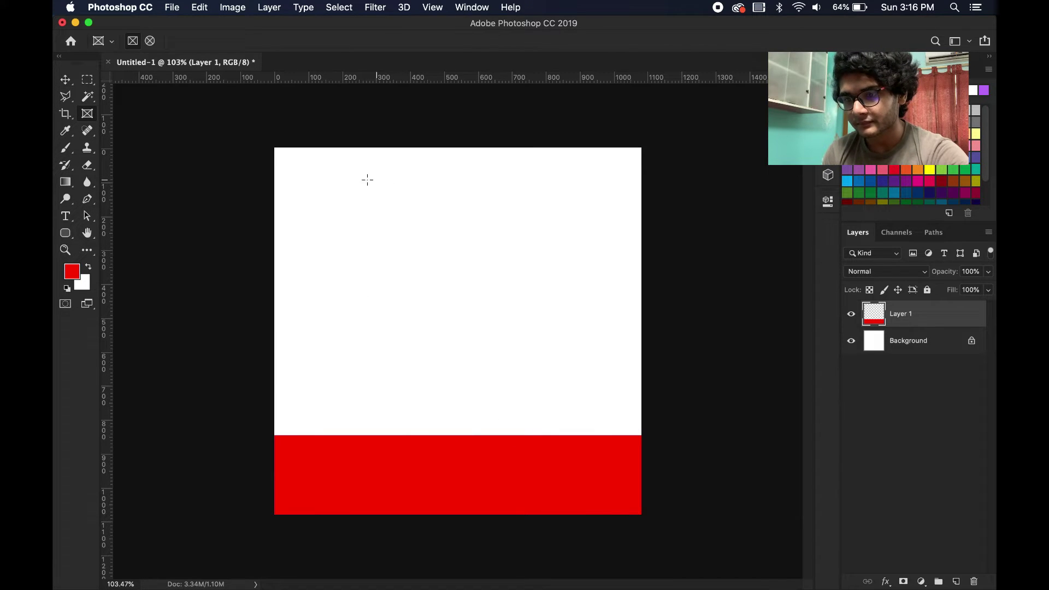
{"action": "left_click_drag", "start_coordinate": [324, 182], "coordinate": [591, 391]}
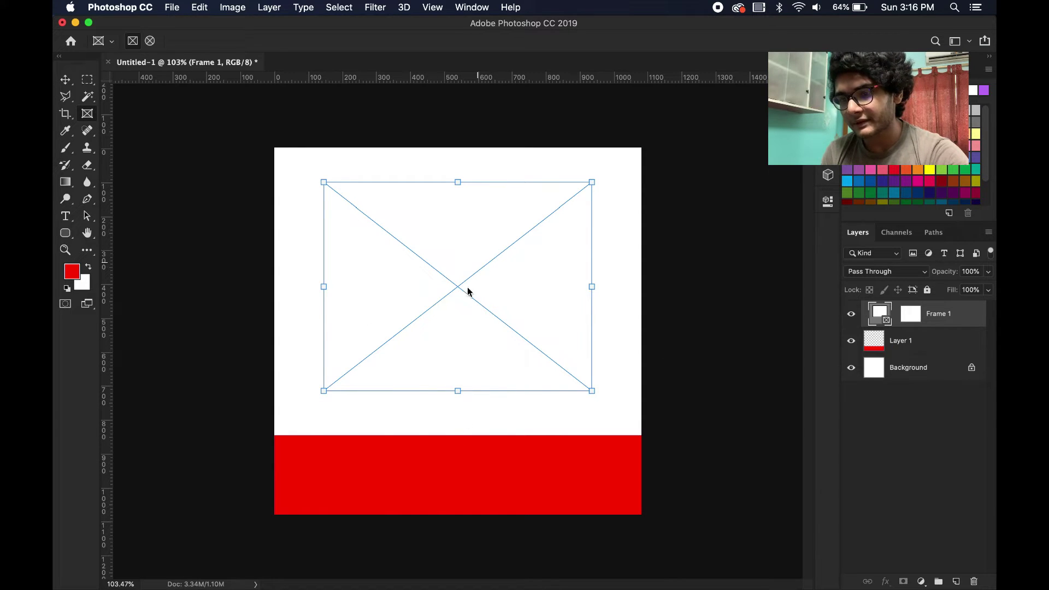
Step: Delete the red strip's layer and add a new empty layer between the frame and the background
{"action": "key", "text": "v"}
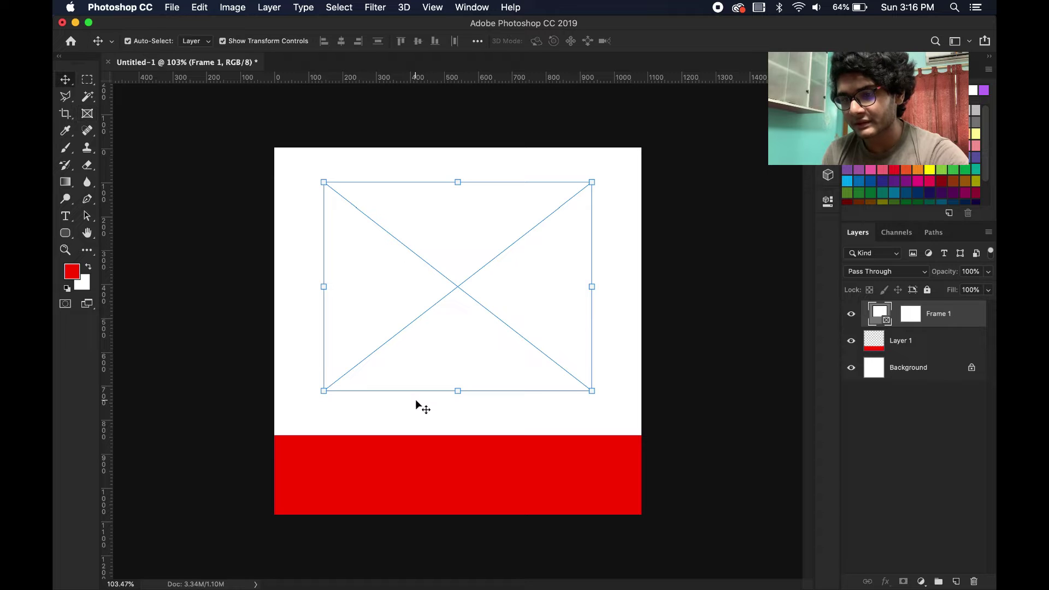
{"action": "left_click", "coordinate": [460, 479]}
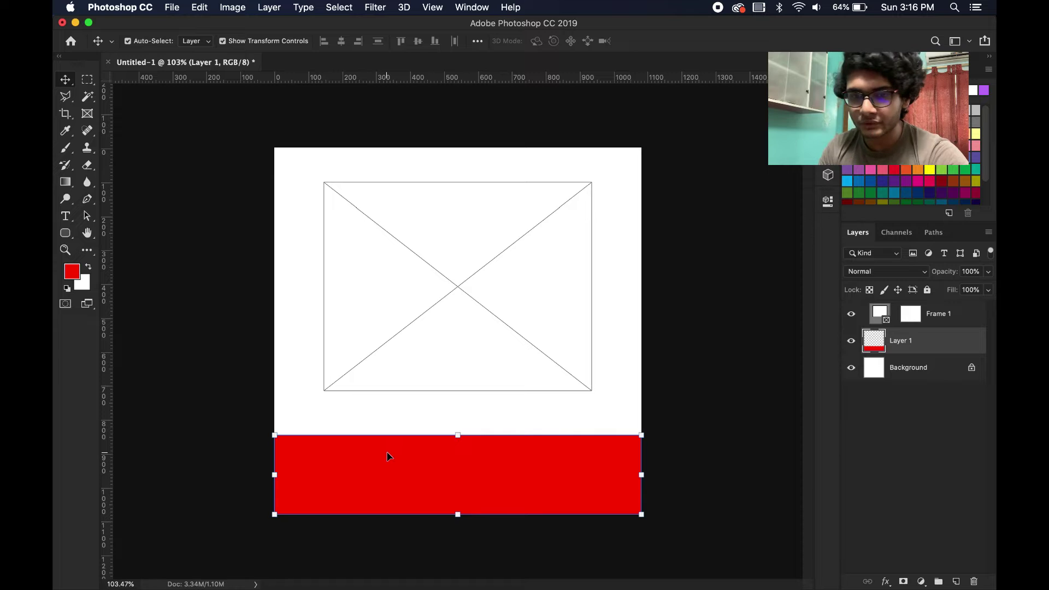
{"action": "key", "text": "Delete"}
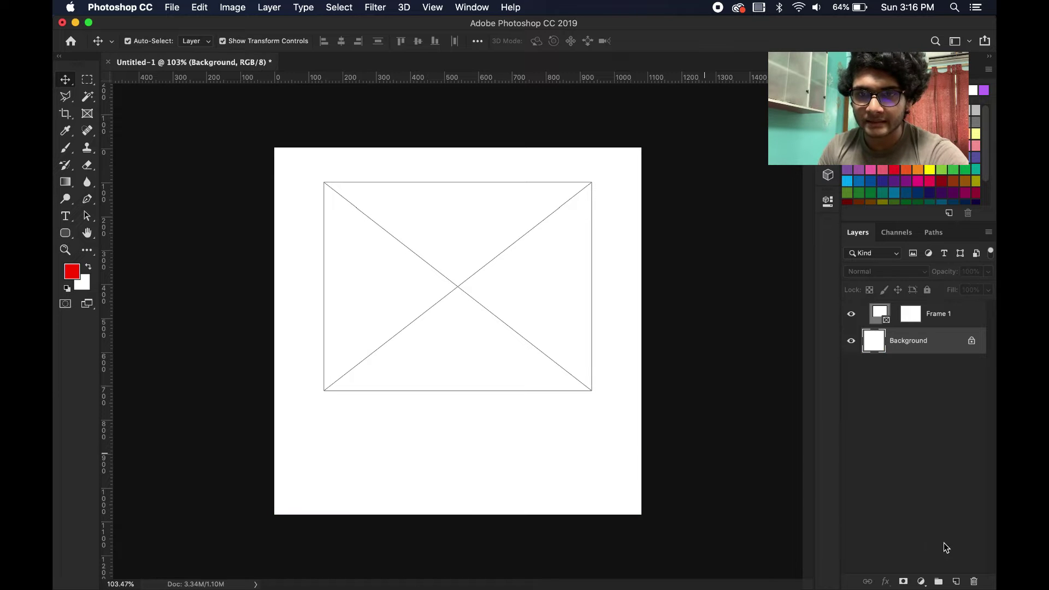
{"action": "left_click", "coordinate": [956, 581]}
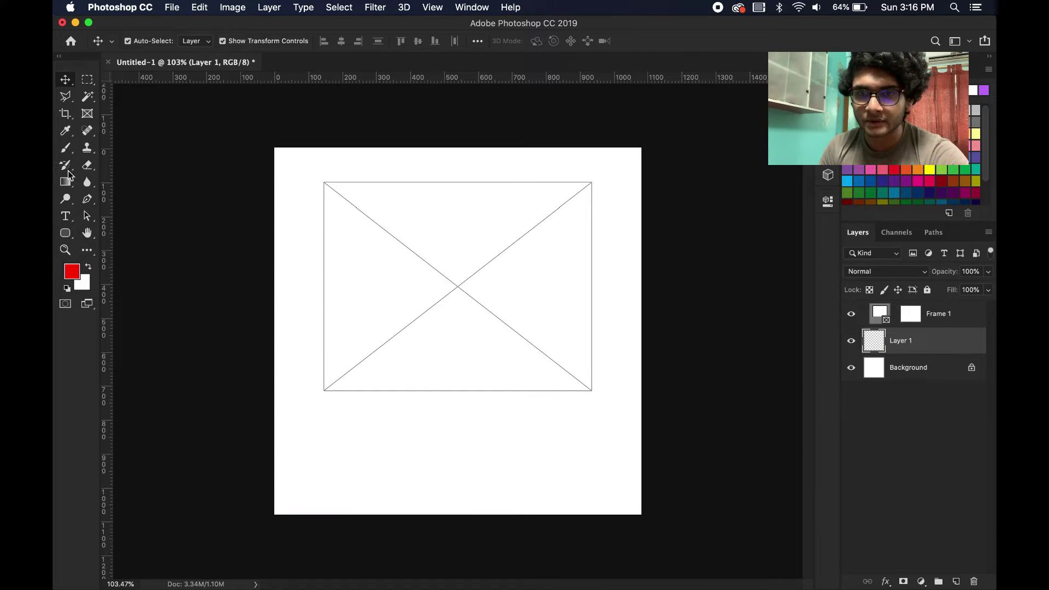
Step: Activate the Gradient tool and check its gradient editor, accepting the Foreground to Transparent preset
{"action": "left_click", "coordinate": [65, 182]}
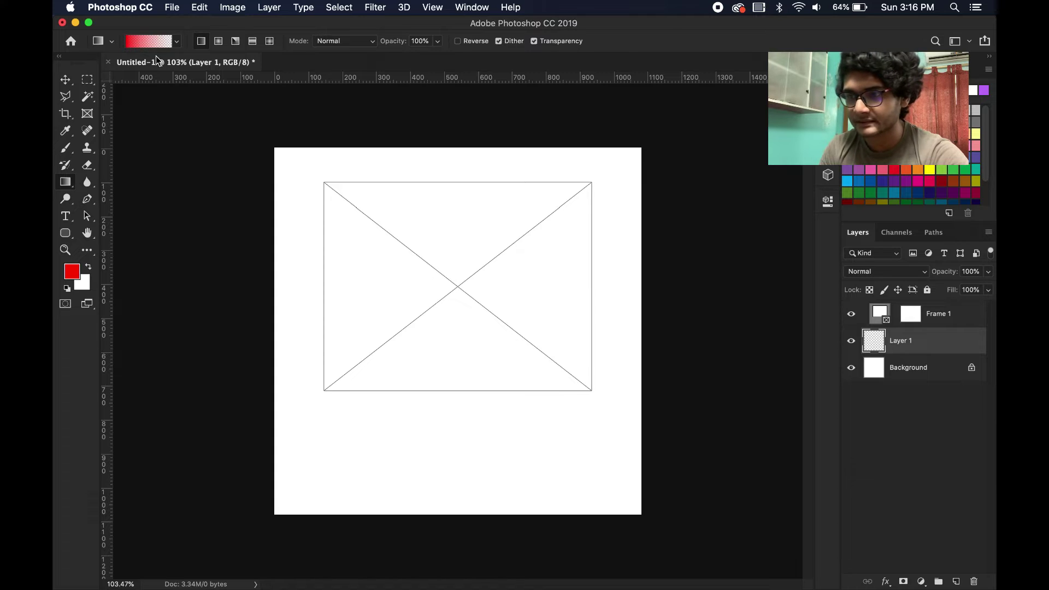
{"action": "left_click", "coordinate": [129, 44]}
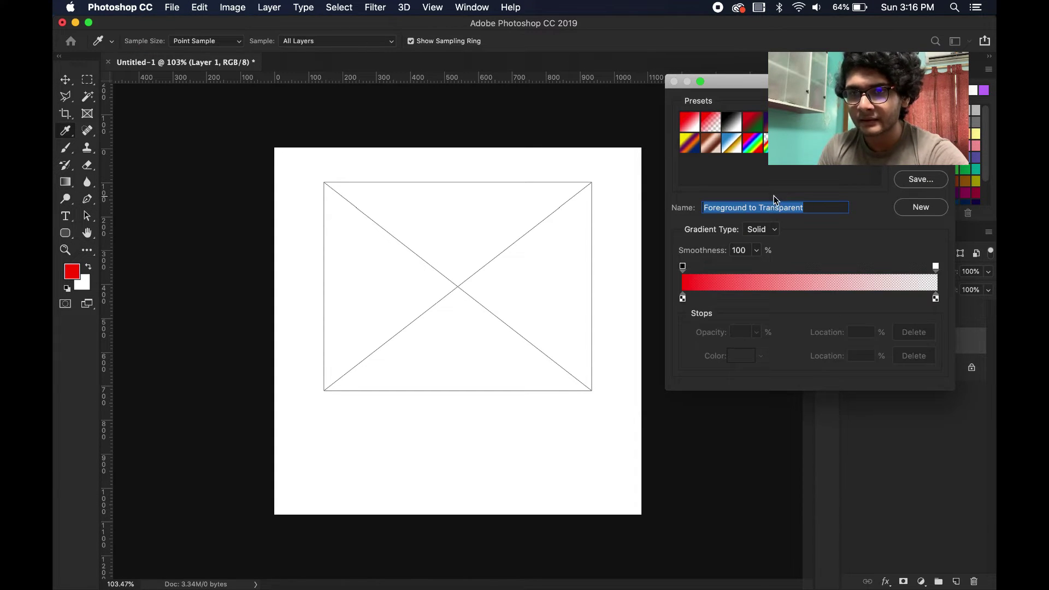
{"action": "key", "text": "Return"}
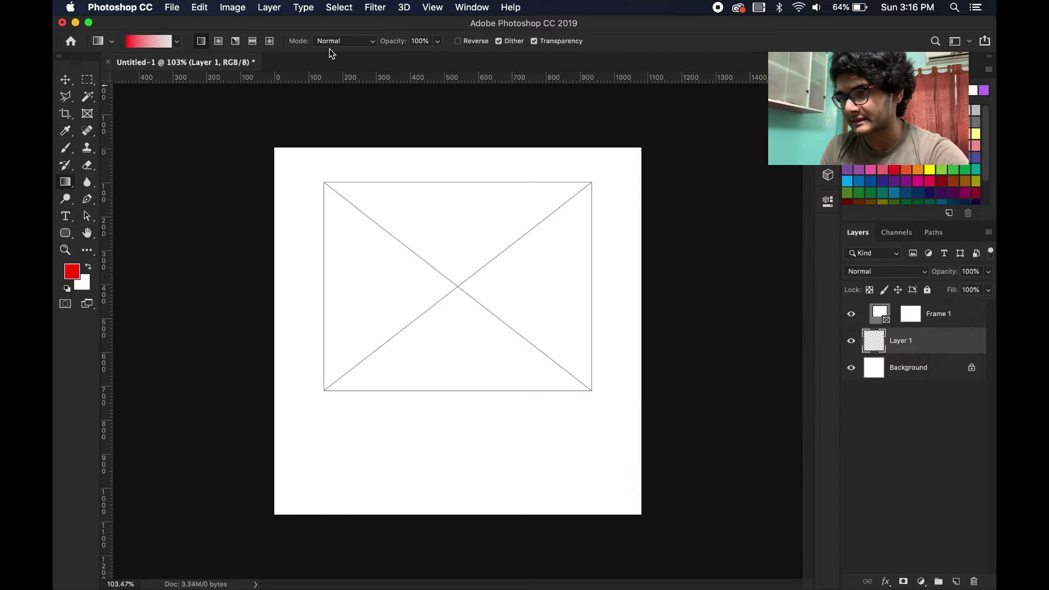
{"action": "left_click", "coordinate": [150, 41]}
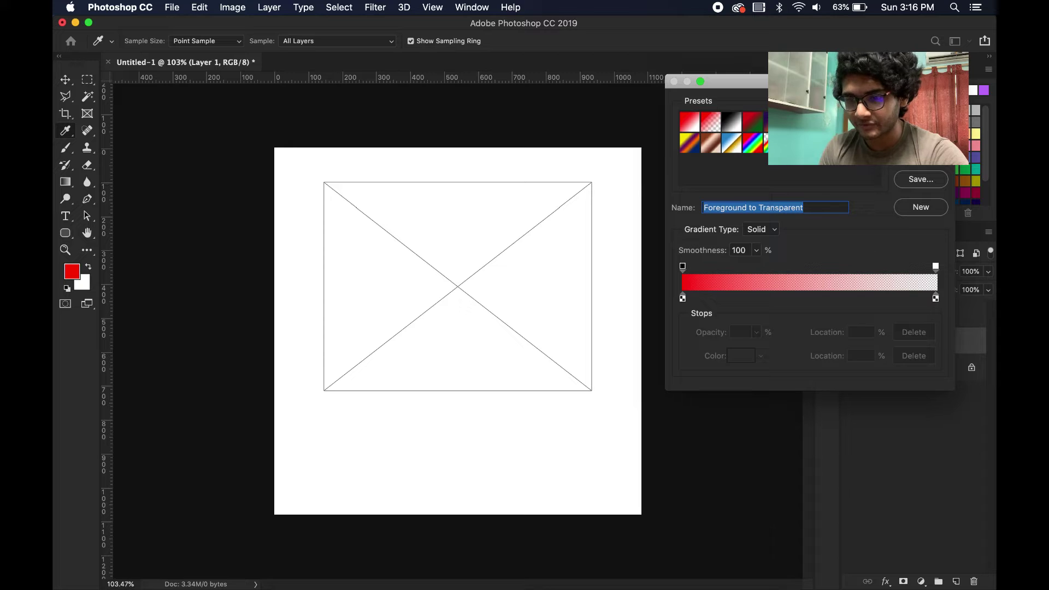
{"action": "key", "text": "Return"}
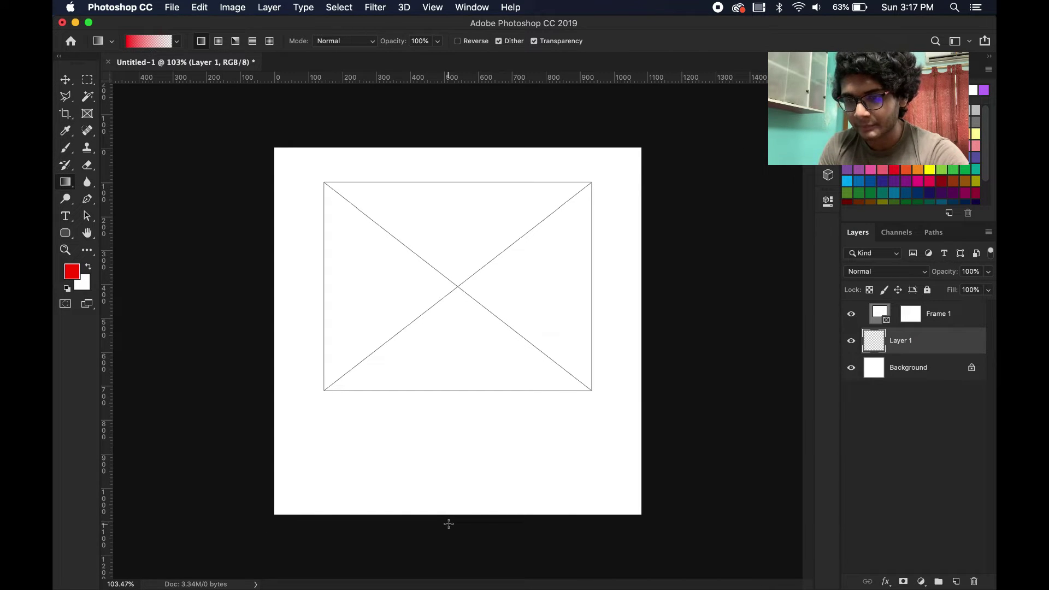
Step: Draw a vertical linear red-to-transparent gradient on Layer 1 from below the canvas's bottom edge up to just beneath the frame
{"action": "left_click_drag", "start_coordinate": [448, 524], "coordinate": [446, 410]}
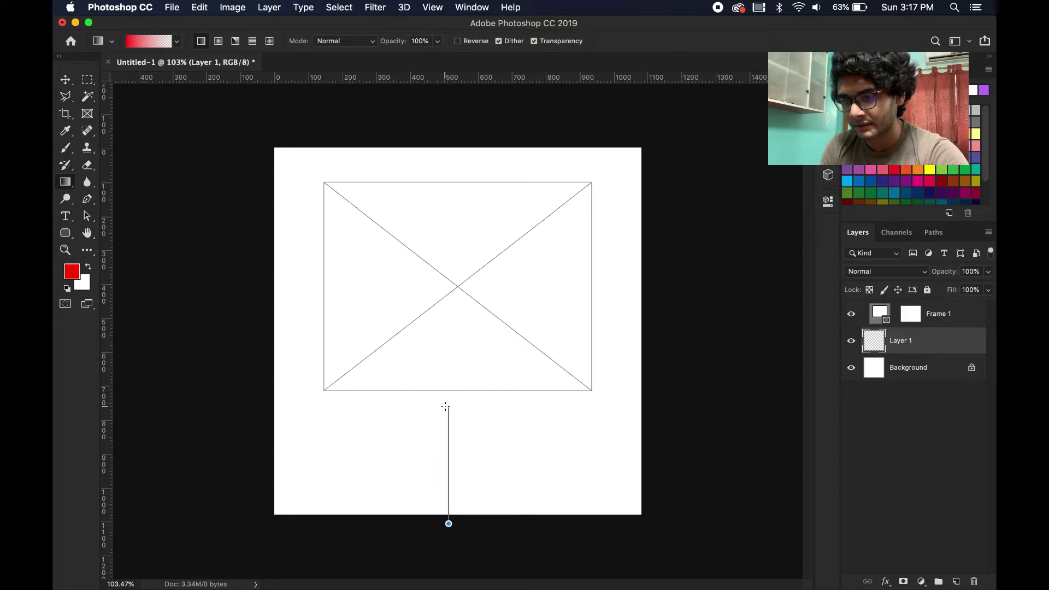
{"action": "left_click_drag", "start_coordinate": [445, 406], "coordinate": [516, 445]}
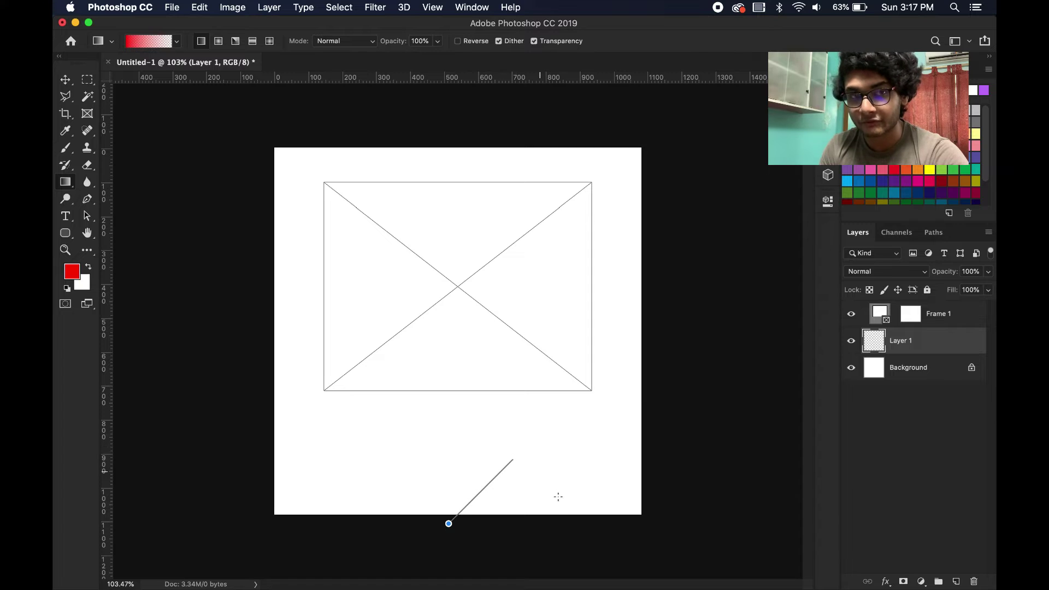
{"action": "left_click_drag", "start_coordinate": [557, 496], "coordinate": [447, 399]}
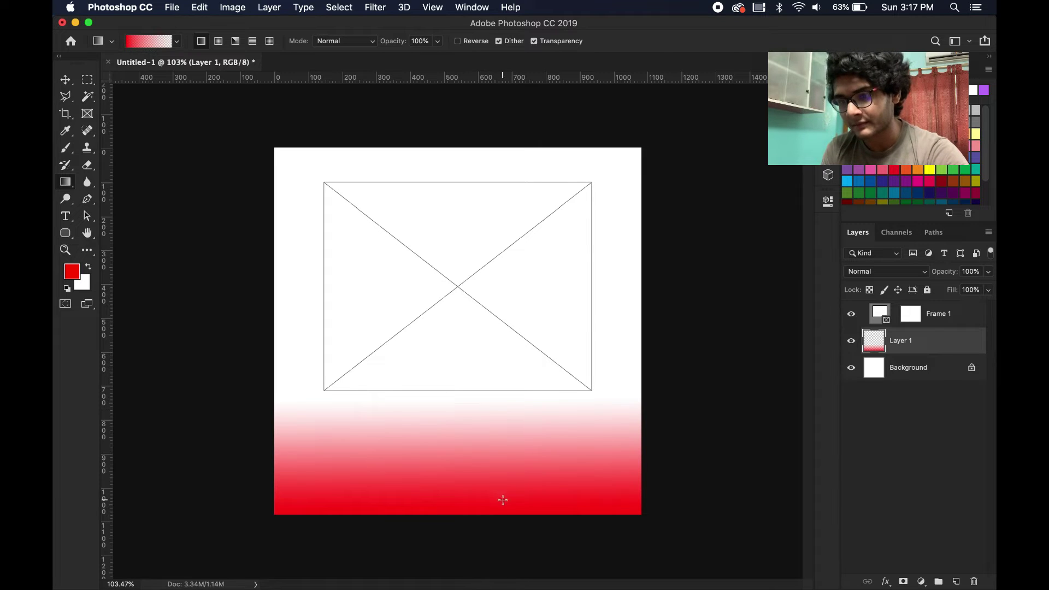
Step: Try moving the gradient layer slightly down and to the right, undo the move and deselect the layer
{"action": "key", "text": "v"}
{"action": "mouse_move", "coordinate": [481, 473]}
{"action": "left_mouse_down"}
{"action": "mouse_move", "coordinate": [481, 431]}
{"action": "mouse_move", "coordinate": [512, 495]}
{"action": "mouse_move", "coordinate": [490, 490]}
{"action": "left_mouse_up"}
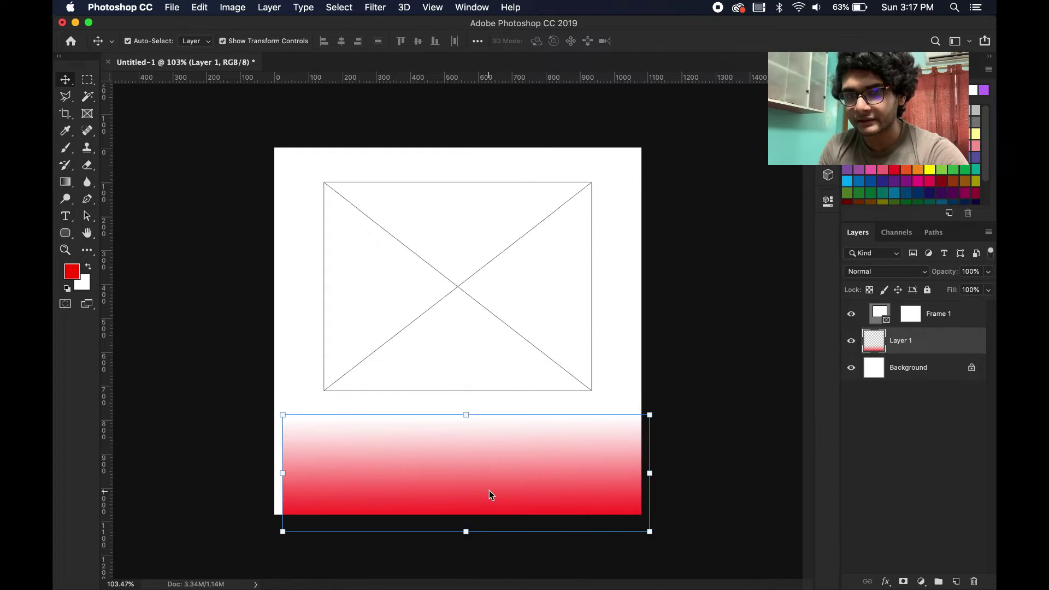
{"action": "key", "text": "super+z"}
{"action": "left_click", "coordinate": [734, 409]}
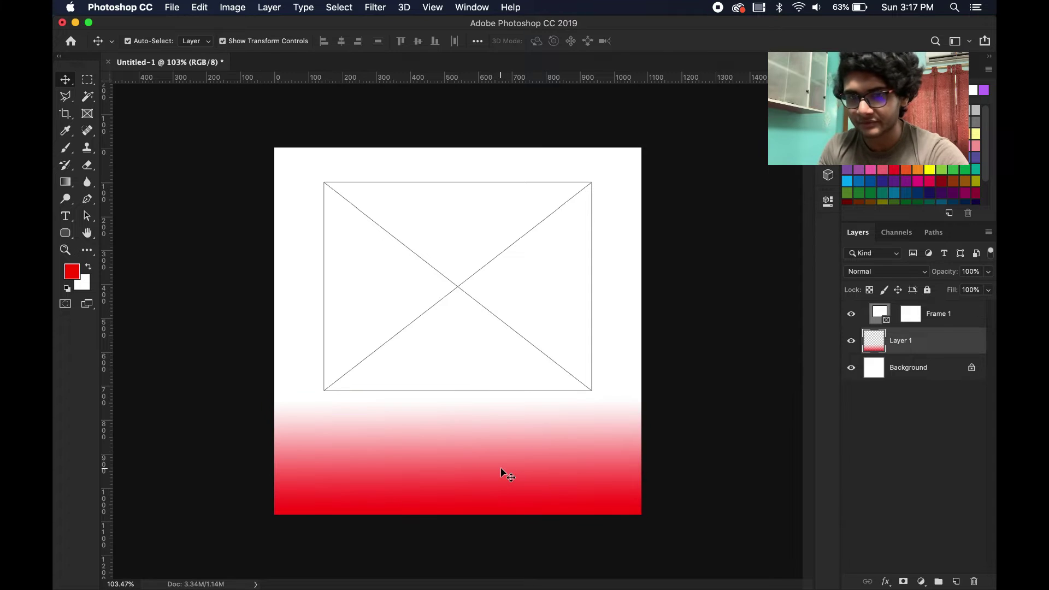
Step: Delete the gradient's Layer 1 and Frame 1, keeping only the Background layer
{"action": "key", "text": "BackSpace"}
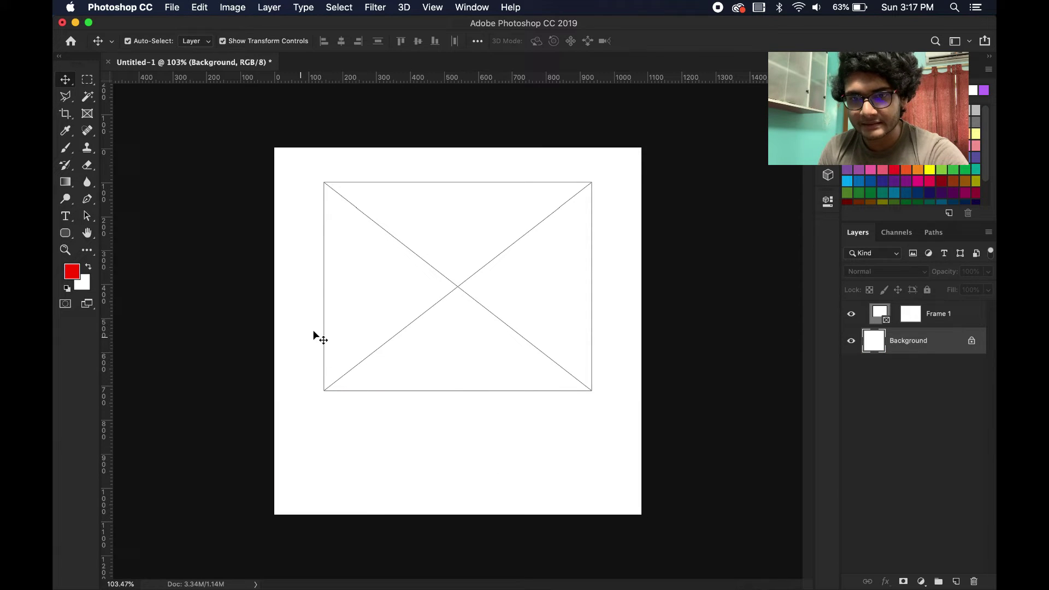
{"action": "left_click", "coordinate": [953, 314]}
{"action": "key", "text": "BackSpace"}
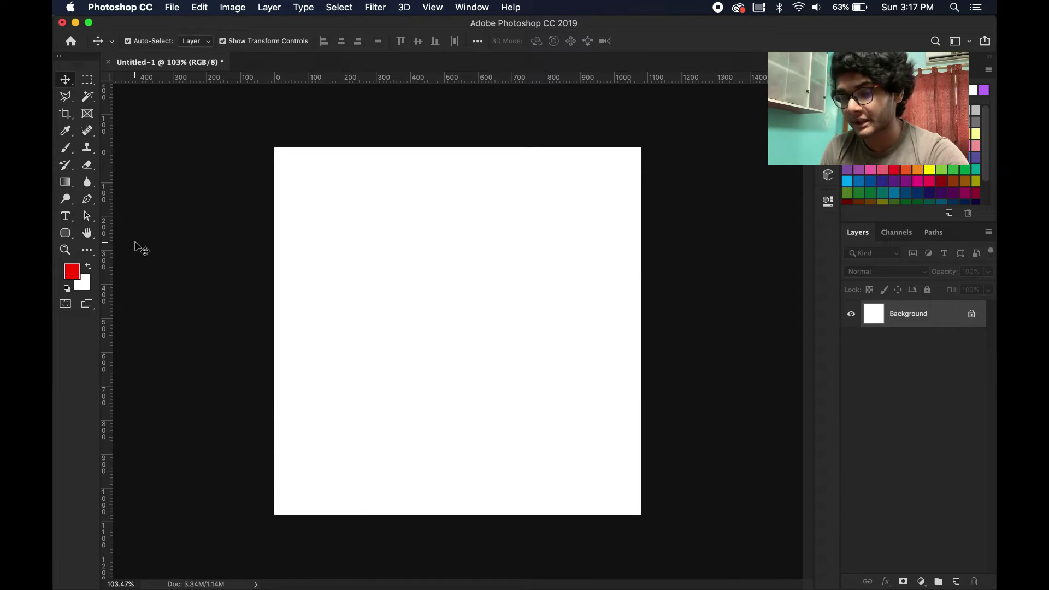
Step: Activate the Blur tool, switch to the Dodge tool and view its related Burn and Sponge tools
{"action": "left_click", "coordinate": [89, 181]}
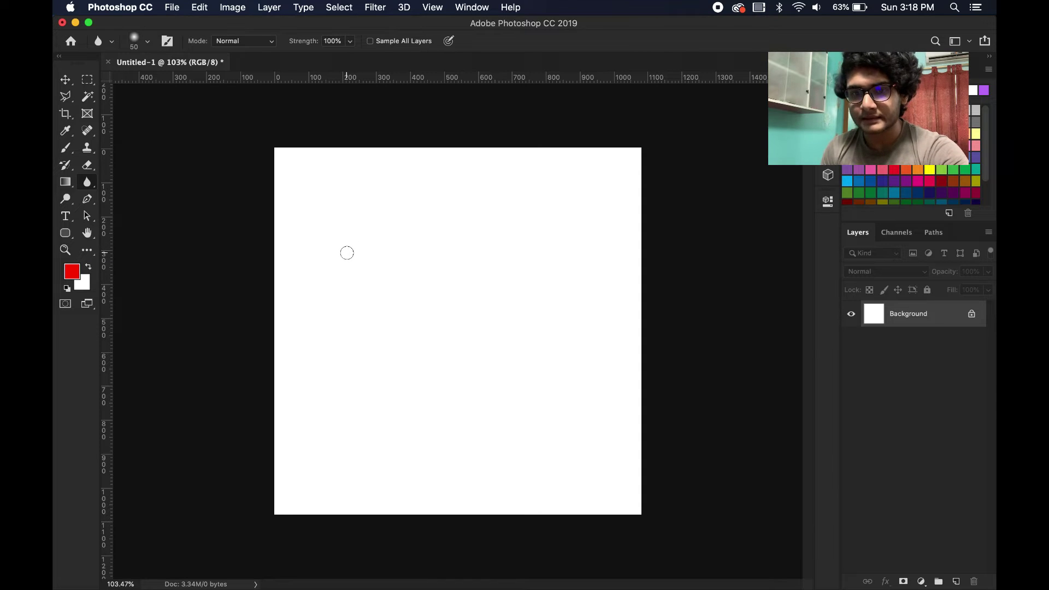
{"action": "left_click", "coordinate": [64, 200]}
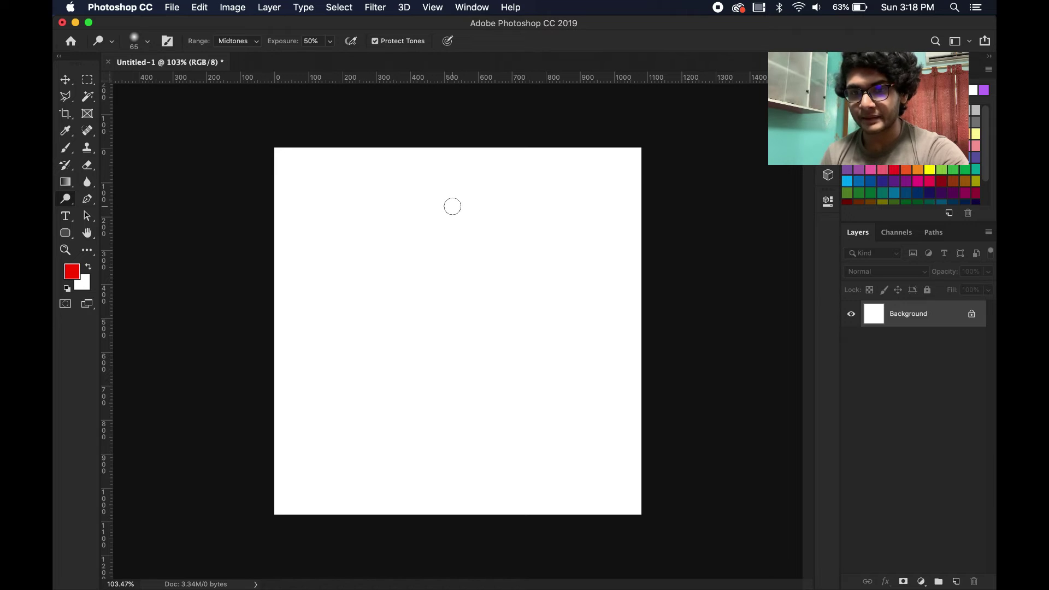
{"action": "left_click", "coordinate": [66, 200]}
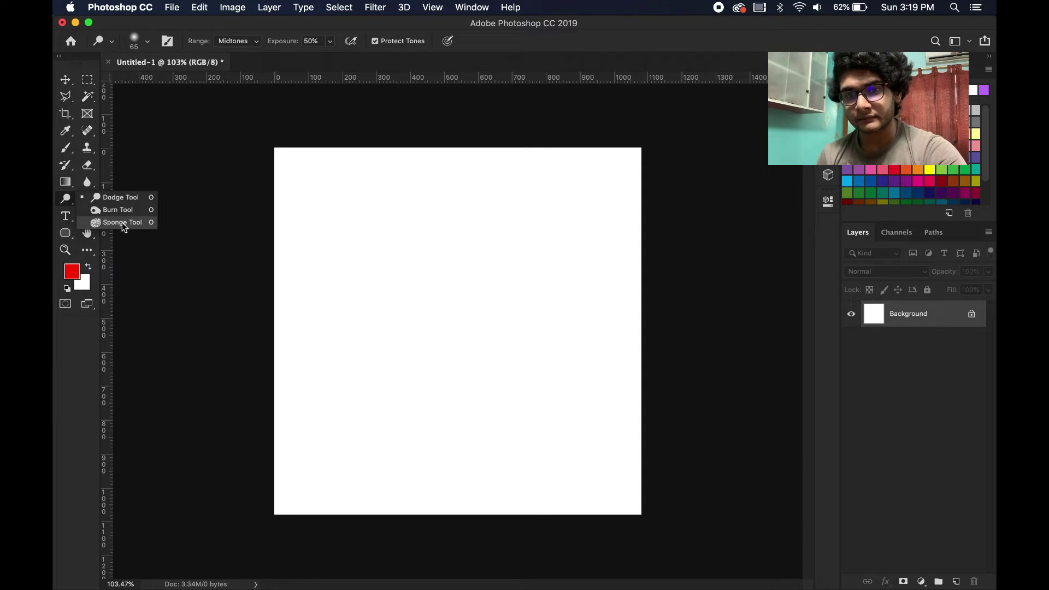
{"action": "left_click", "coordinate": [67, 199]}
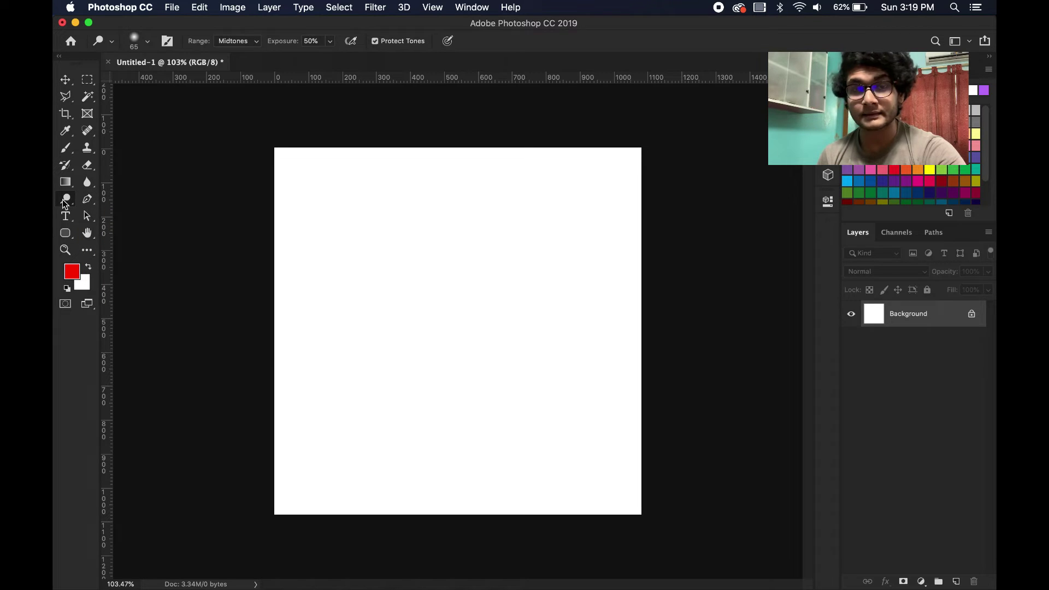
Step: Draw a closed curved path with the Pen tool, using two anchor points and a sharp corner at the upper-right anchor
{"action": "left_click", "coordinate": [92, 204]}
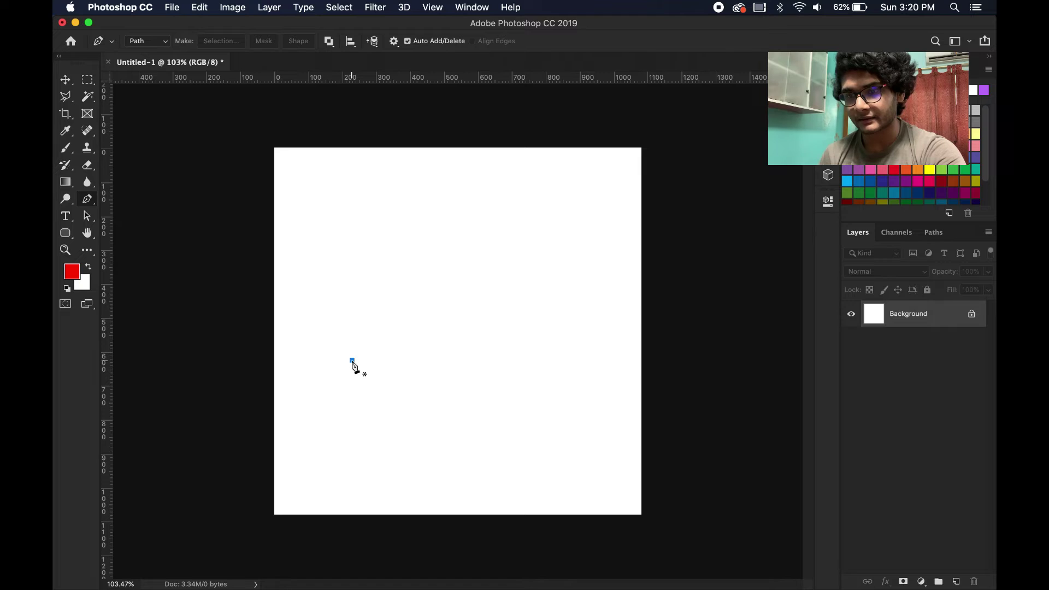
{"action": "left_click_drag", "start_coordinate": [352, 360], "coordinate": [323, 247]}
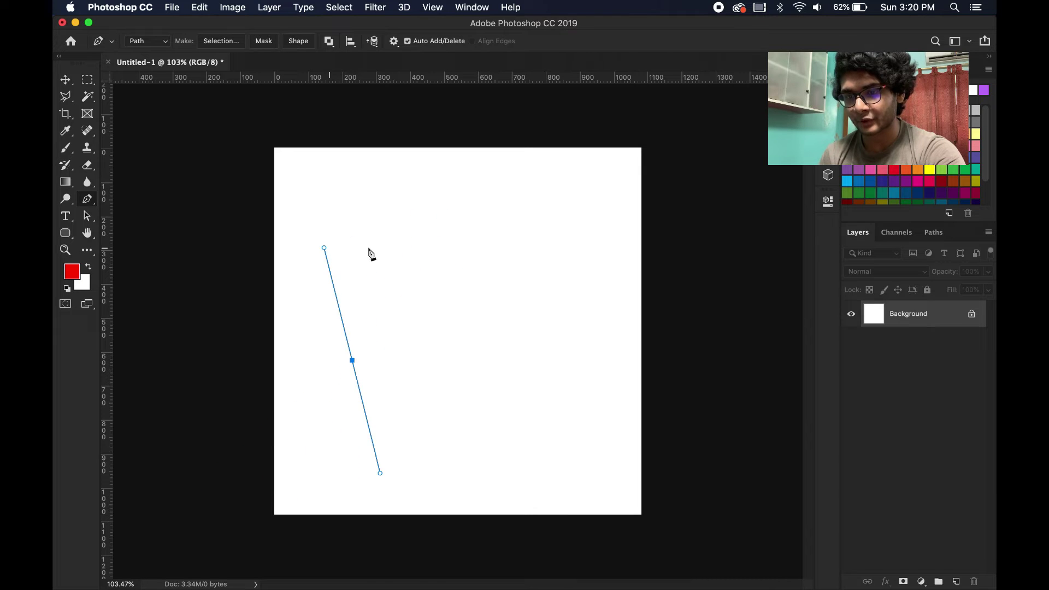
{"action": "left_click_drag", "start_coordinate": [471, 216], "coordinate": [537, 244]}
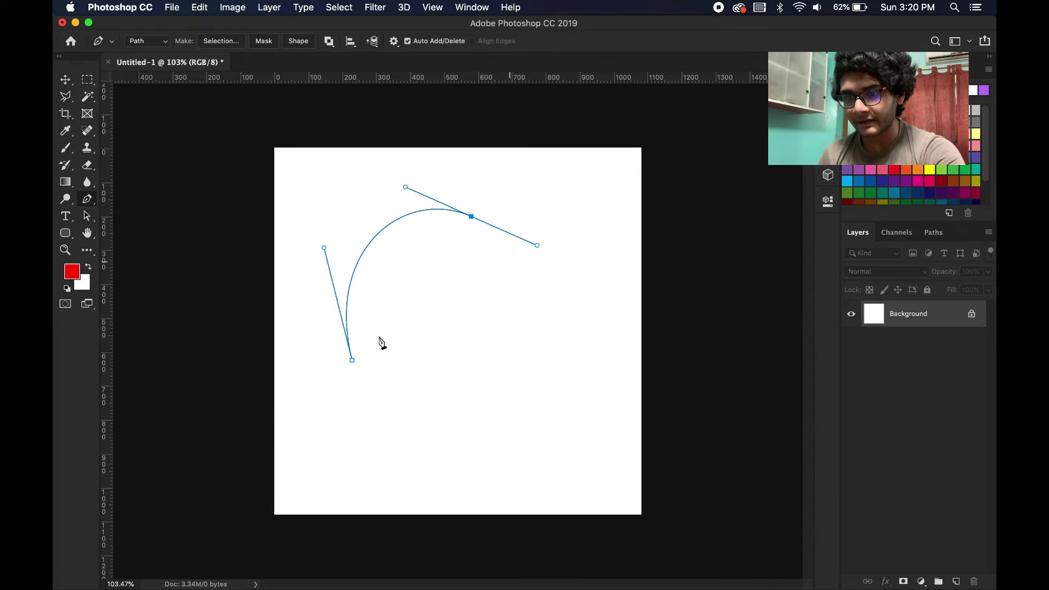
{"action": "left_click", "coordinate": [472, 218]}
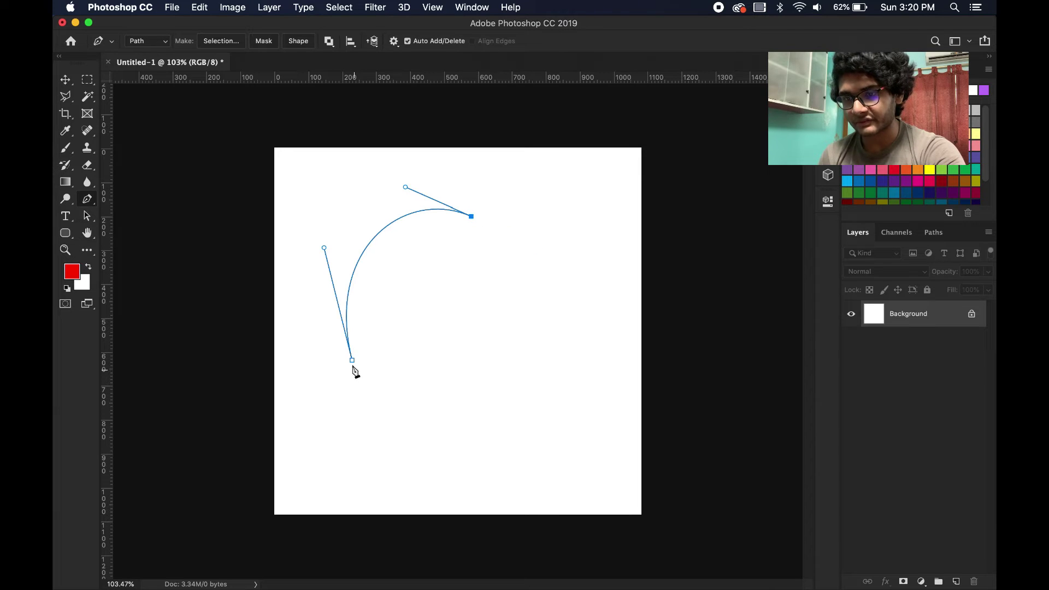
{"action": "left_click_drag", "start_coordinate": [352, 359], "coordinate": [343, 319]}
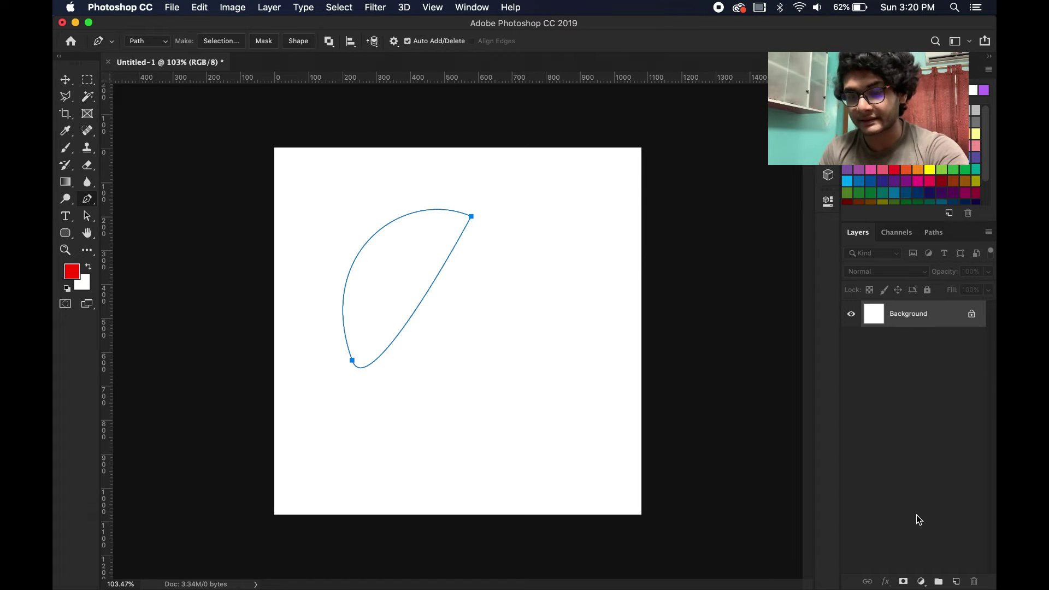
Step: Undo the whole pen path, including its first anchor point
{"action": "key", "text": "super+z"}
{"action": "key", "text": "super+z"}
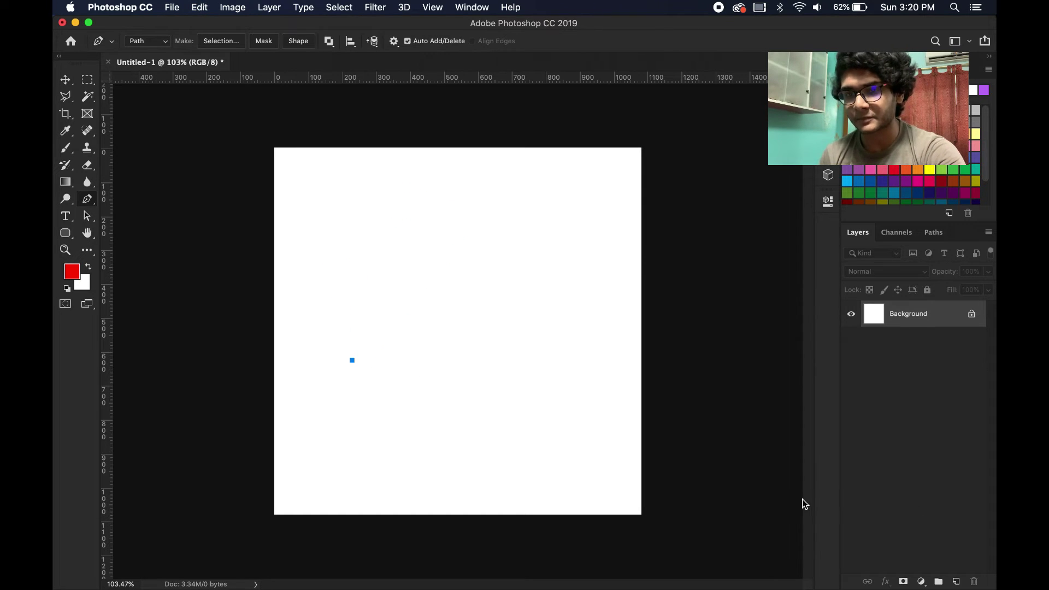
{"action": "key", "text": "super+z"}
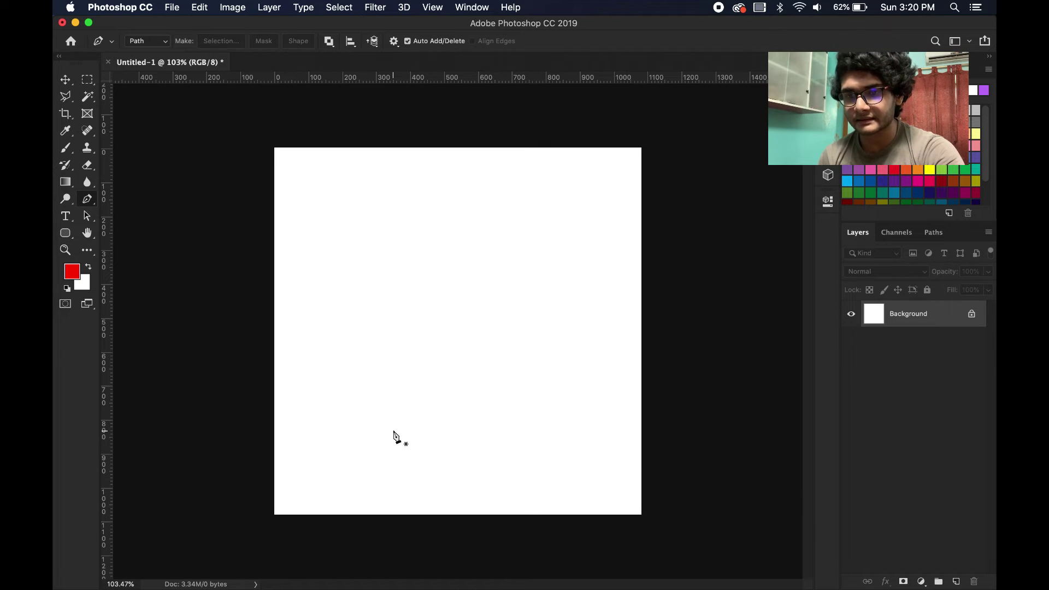
Step: Add the sample text "ydveyuwvd" in Helvetica Bold 156 pt near the canvas's upper-left area and delete its text layer
{"action": "key", "text": "t"}
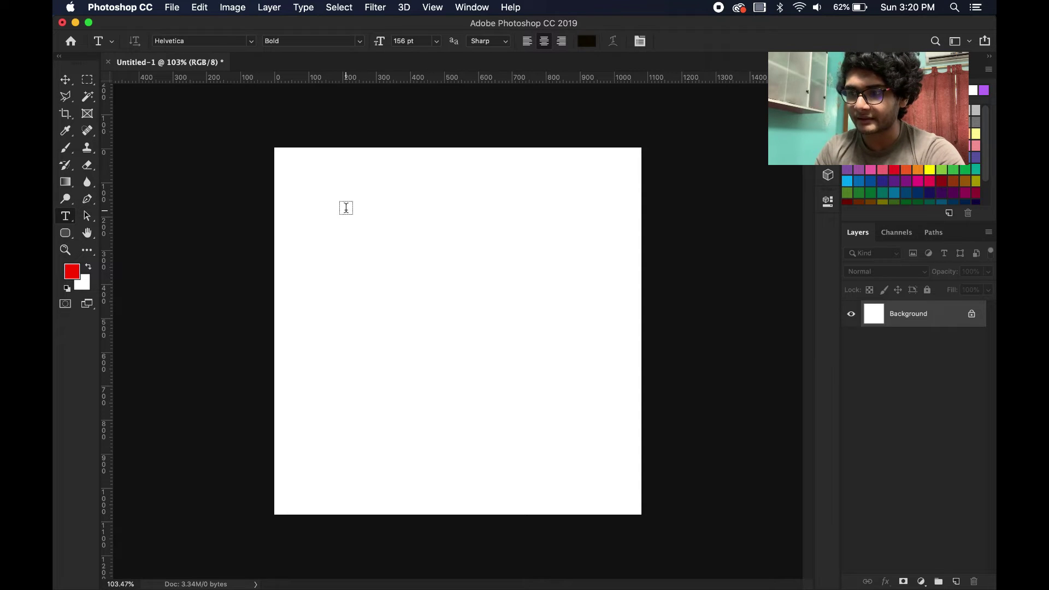
{"action": "left_click", "coordinate": [346, 206]}
{"action": "type", "text": "ydveyuwvd"}
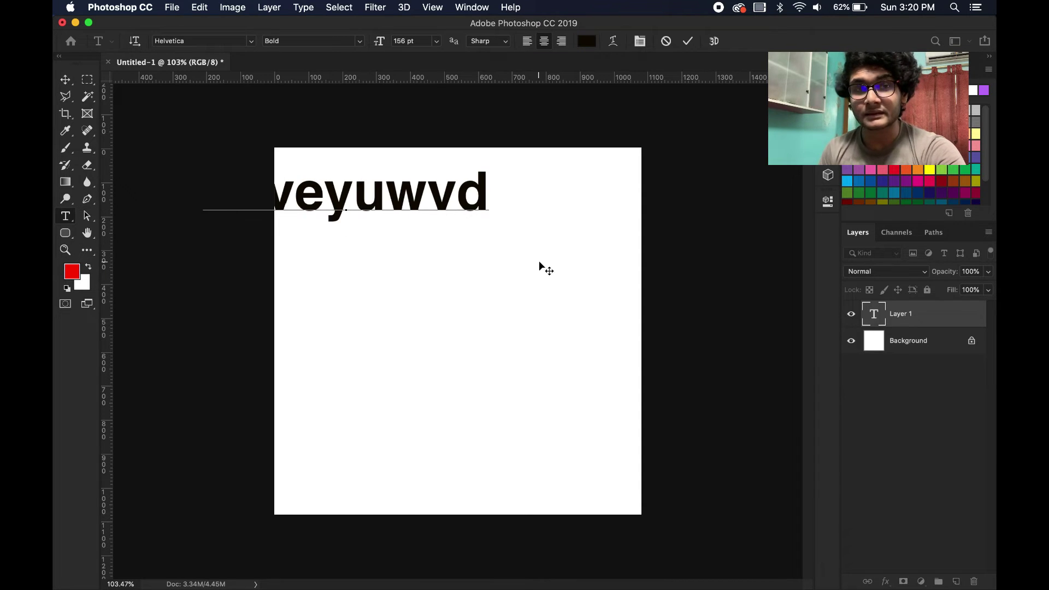
{"action": "left_click", "coordinate": [977, 320]}
{"action": "key", "text": "BackSpace"}
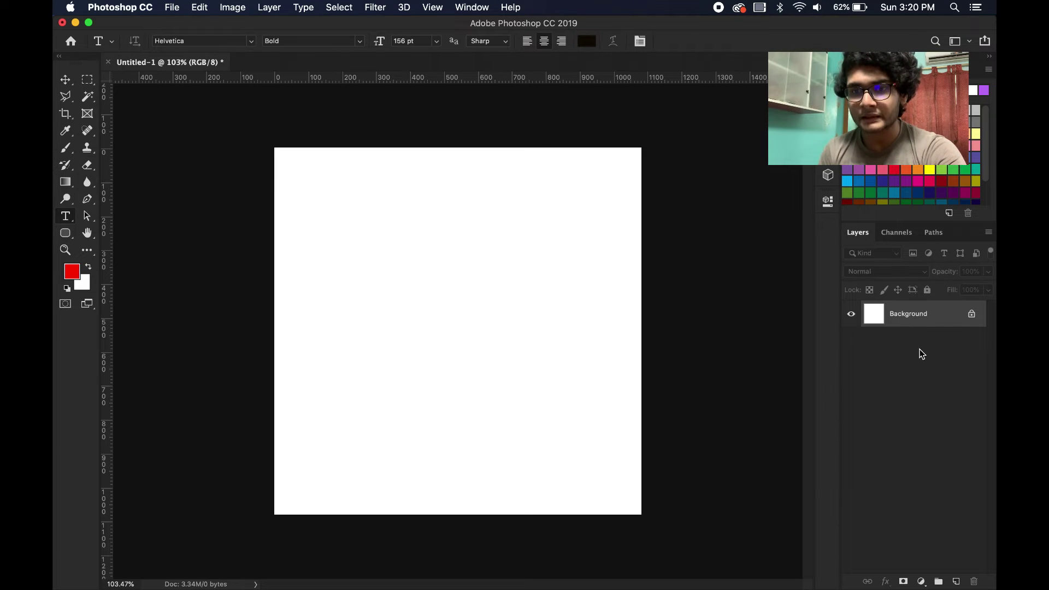
Step: Examine the path selection tool variants and activate the Path Selection tool
{"action": "left_click", "coordinate": [86, 219]}
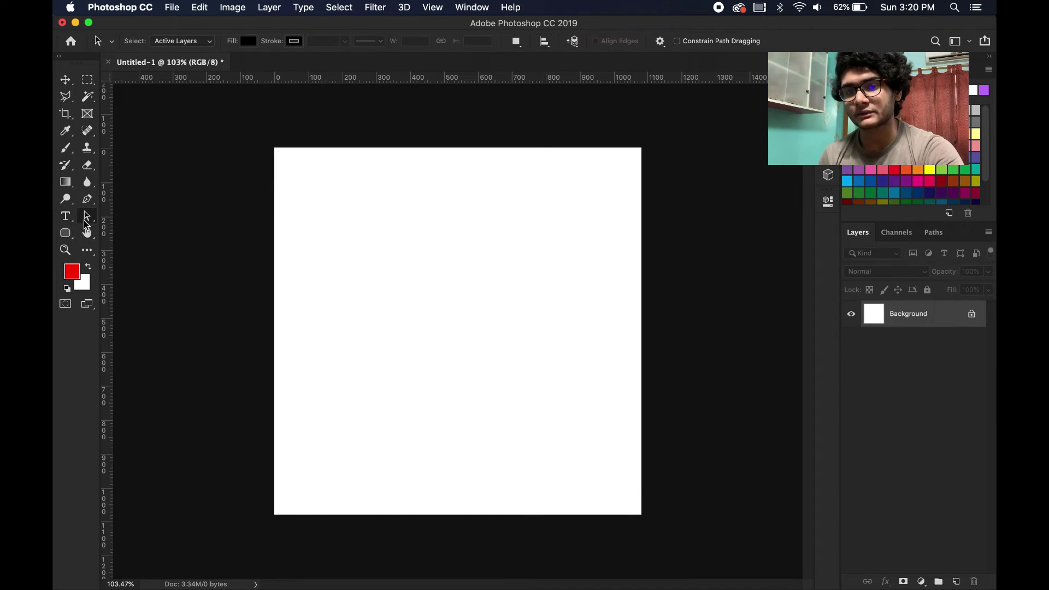
{"action": "right_click", "coordinate": [85, 221]}
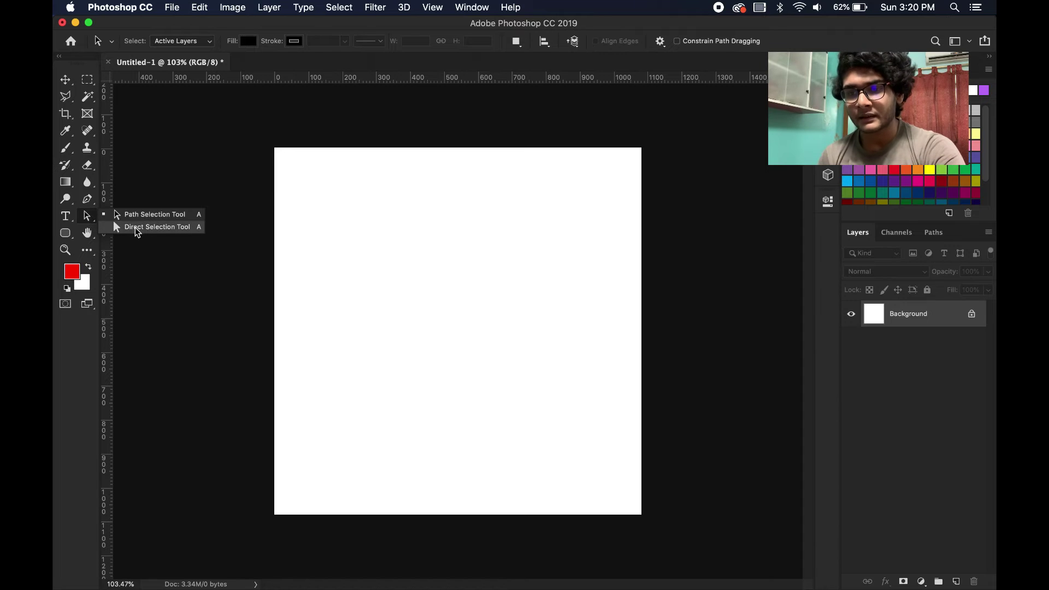
{"action": "left_click", "coordinate": [135, 219]}
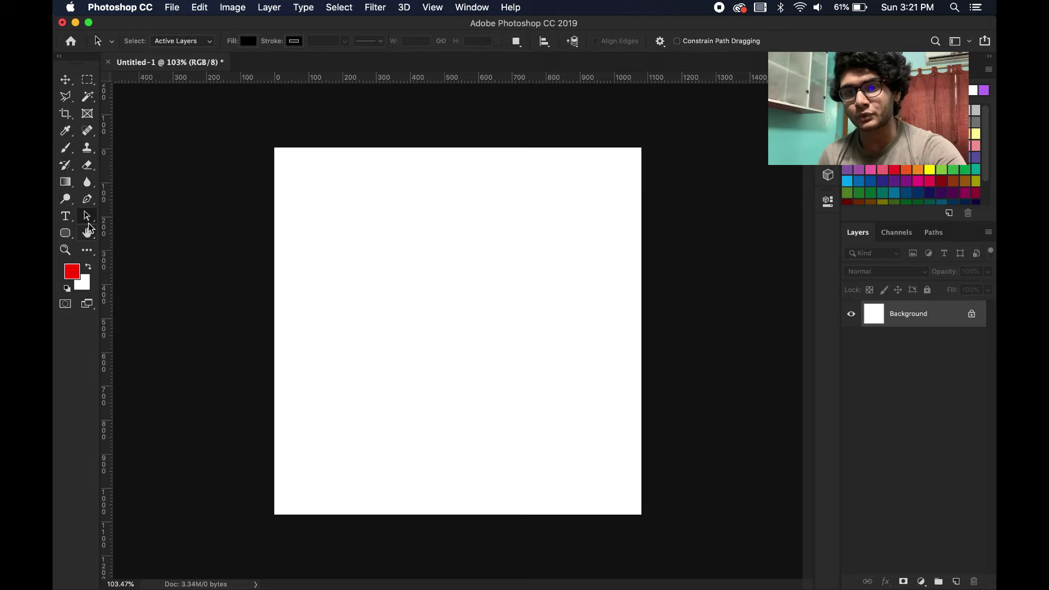
Step: Examine the available shape tools and activate the Rounded Rectangle tool
{"action": "left_click", "coordinate": [65, 235]}
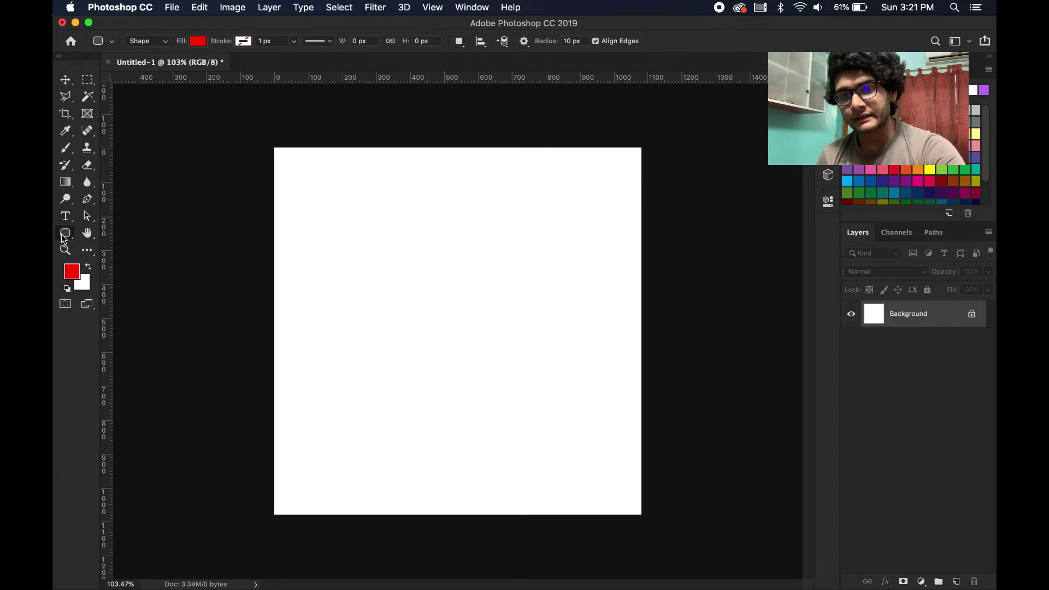
{"action": "right_click", "coordinate": [65, 238]}
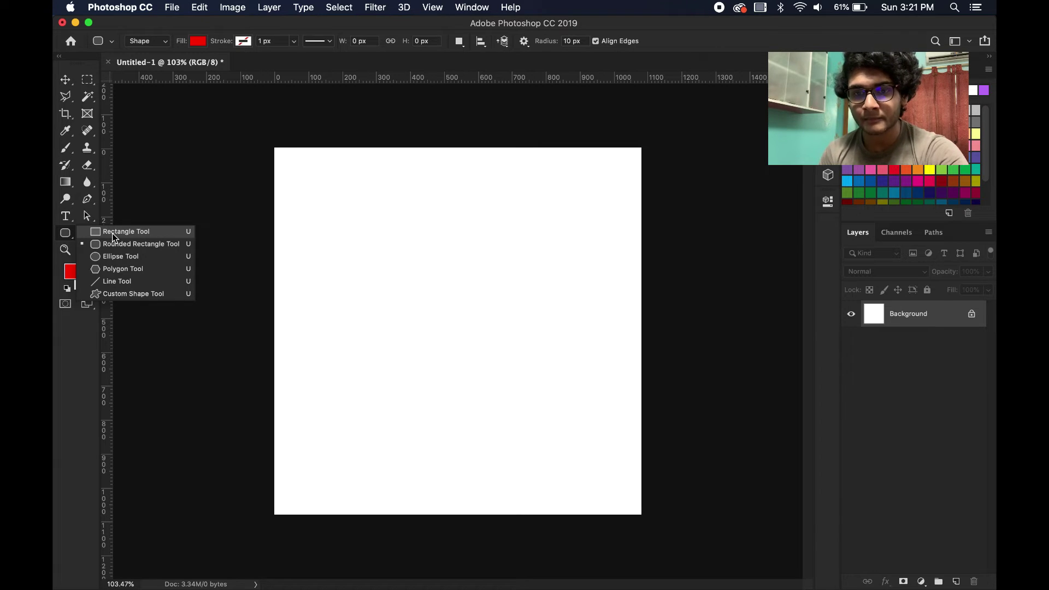
{"action": "left_click", "coordinate": [109, 246]}
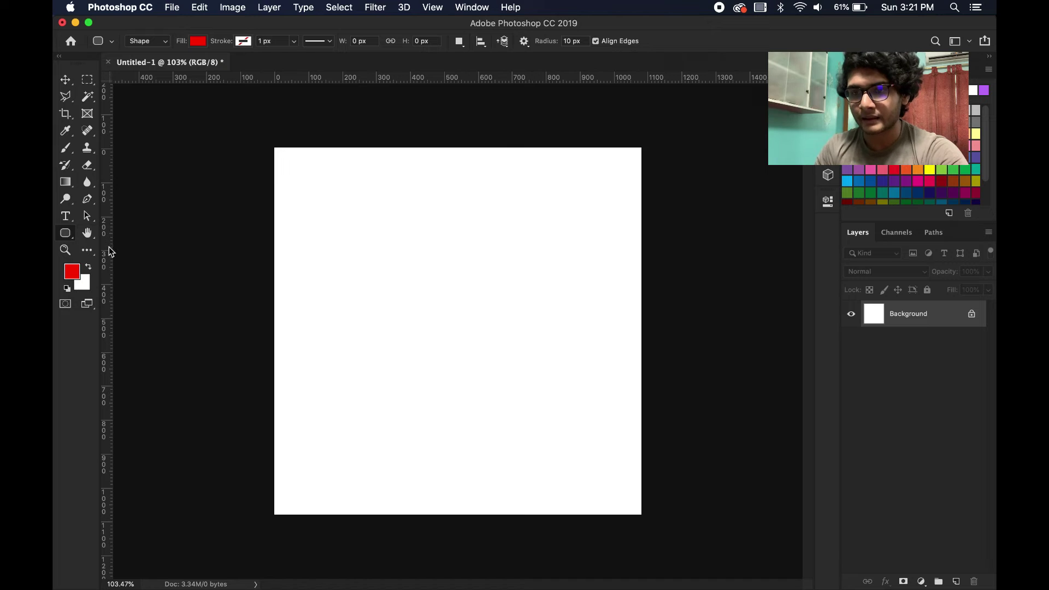
Step: Draw a red rectangle about 524 × 248 px in the canvas's upper-left area with the Rectangle tool and delete its layer
{"action": "right_click", "coordinate": [83, 236]}
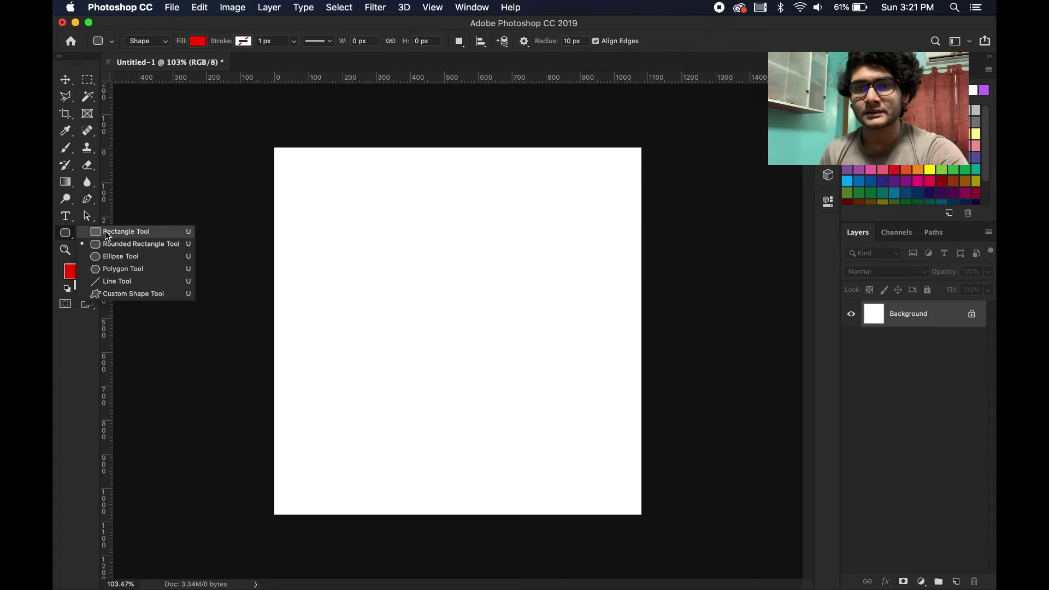
{"action": "left_click", "coordinate": [106, 230]}
{"action": "left_click_drag", "start_coordinate": [318, 219], "coordinate": [496, 303]}
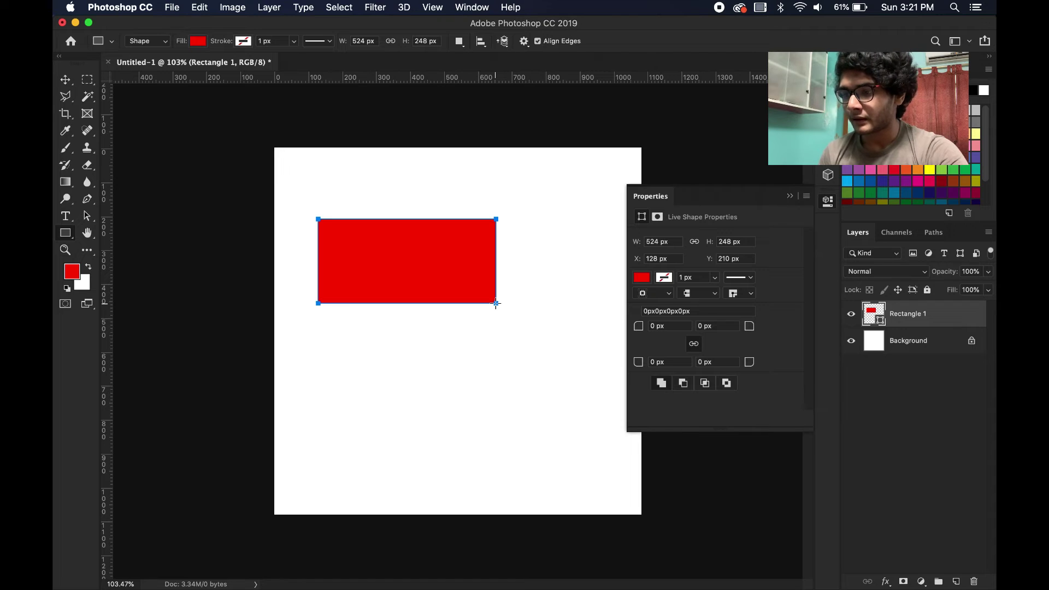
{"action": "left_click", "coordinate": [827, 202]}
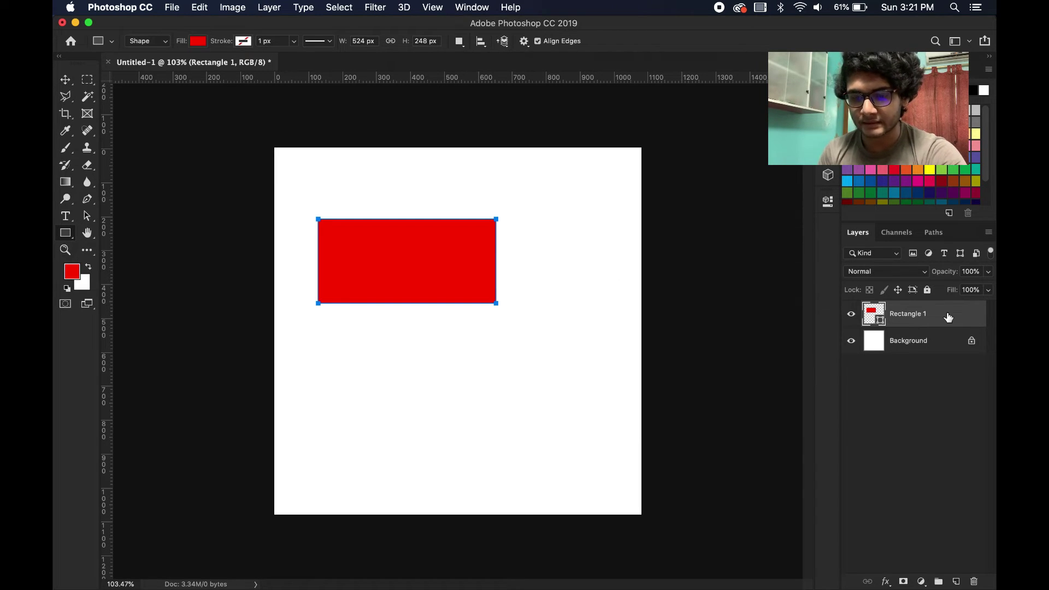
{"action": "key", "text": "Delete"}
Step: Review the shape tool variants, activate the Hand tool and fit the canvas to the window
{"action": "left_click", "coordinate": [71, 234]}
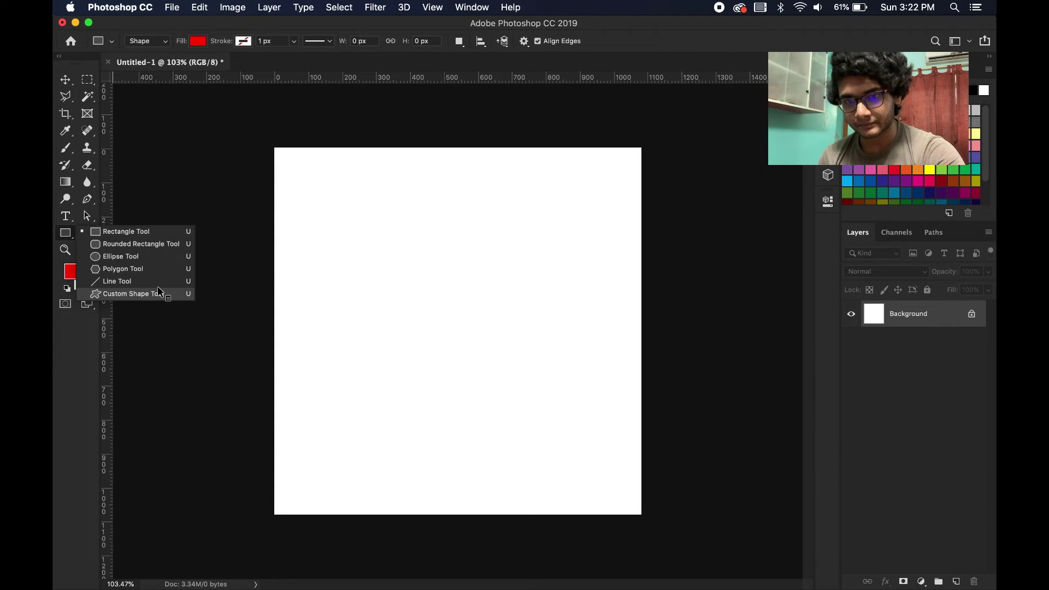
{"action": "left_click", "coordinate": [65, 236]}
{"action": "left_click", "coordinate": [87, 235]}
{"action": "double_click", "coordinate": [88, 235]}
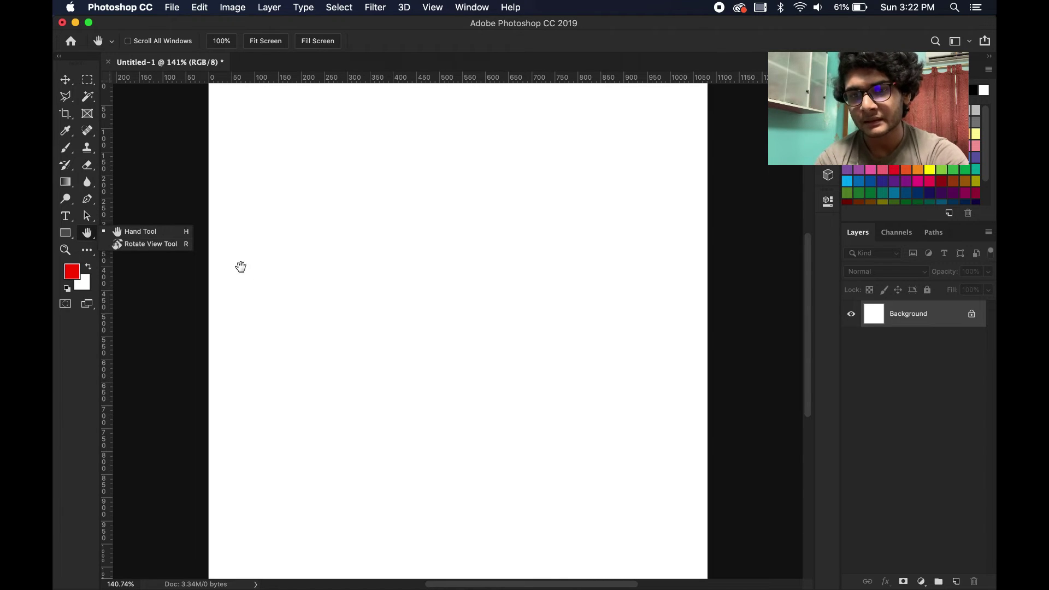
Step: Zoom in to about 282% and pan with the Hand tool to the canvas's upper-left corner
{"action": "scroll", "coordinate": [238, 272], "scroll_direction": "down", "scroll_amount": 3}
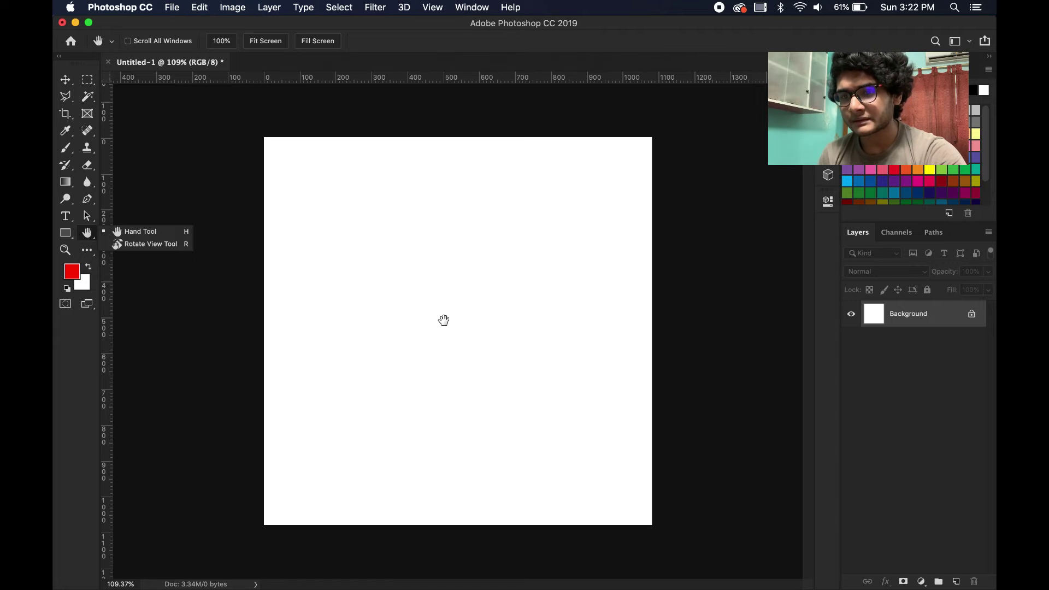
{"action": "scroll", "coordinate": [443, 320], "scroll_direction": "up", "scroll_amount": 5}
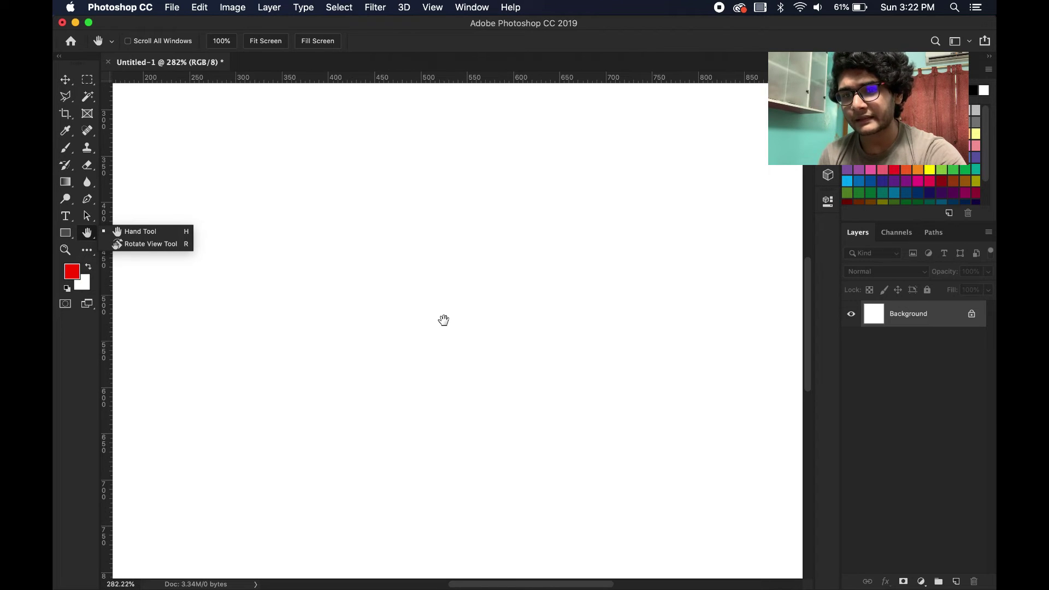
{"action": "left_click", "coordinate": [266, 366]}
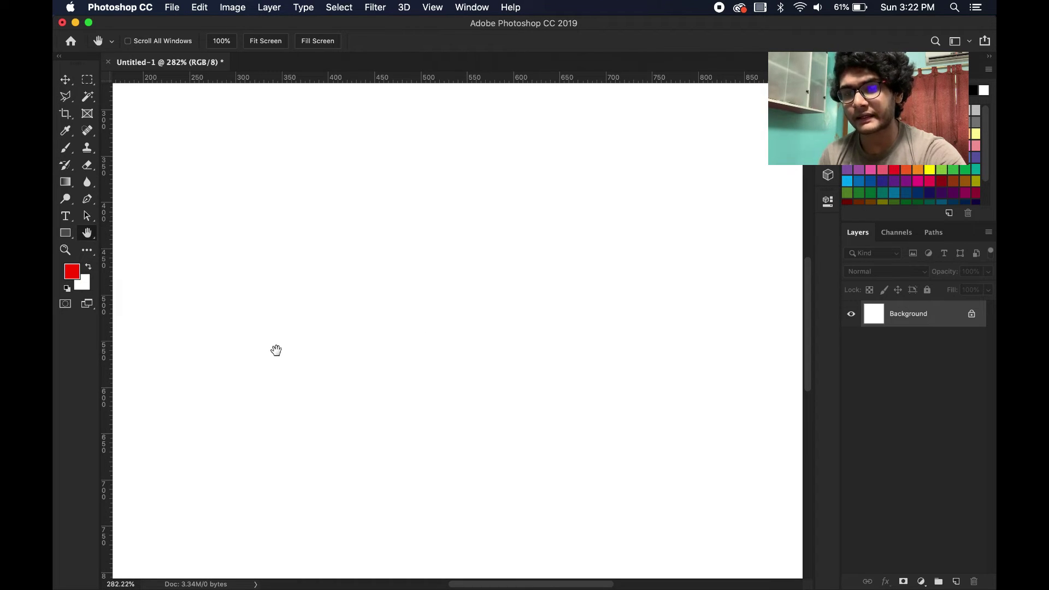
{"action": "left_click_drag", "start_coordinate": [277, 315], "coordinate": [473, 413]}
{"action": "left_click_drag", "start_coordinate": [292, 279], "coordinate": [341, 437]}
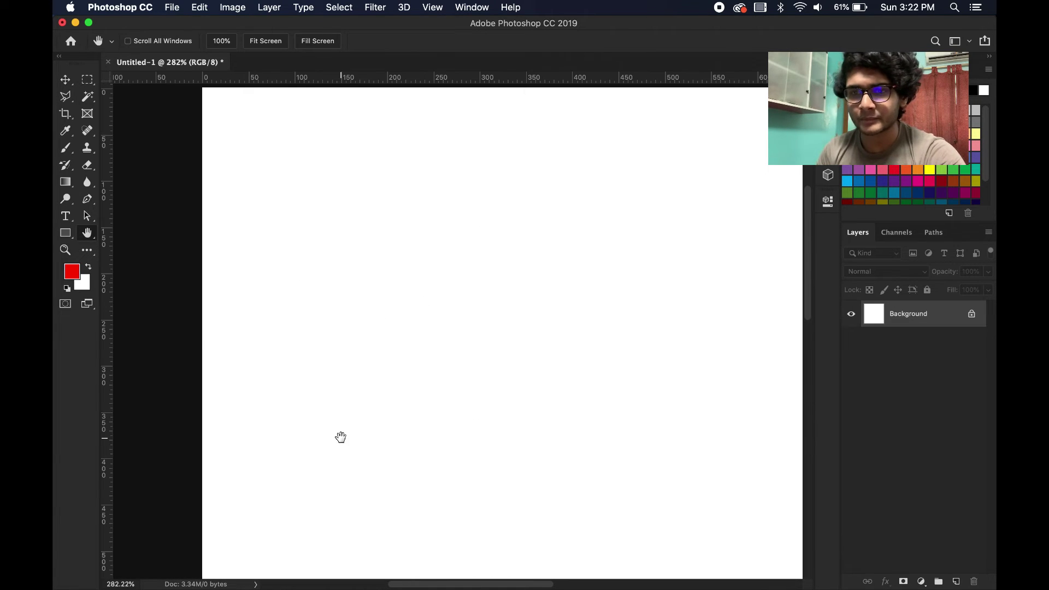
Step: Activate the Move tool and pan with the temporary Hand tool to show the area above the canvas's top edge
{"action": "left_click", "coordinate": [64, 83]}
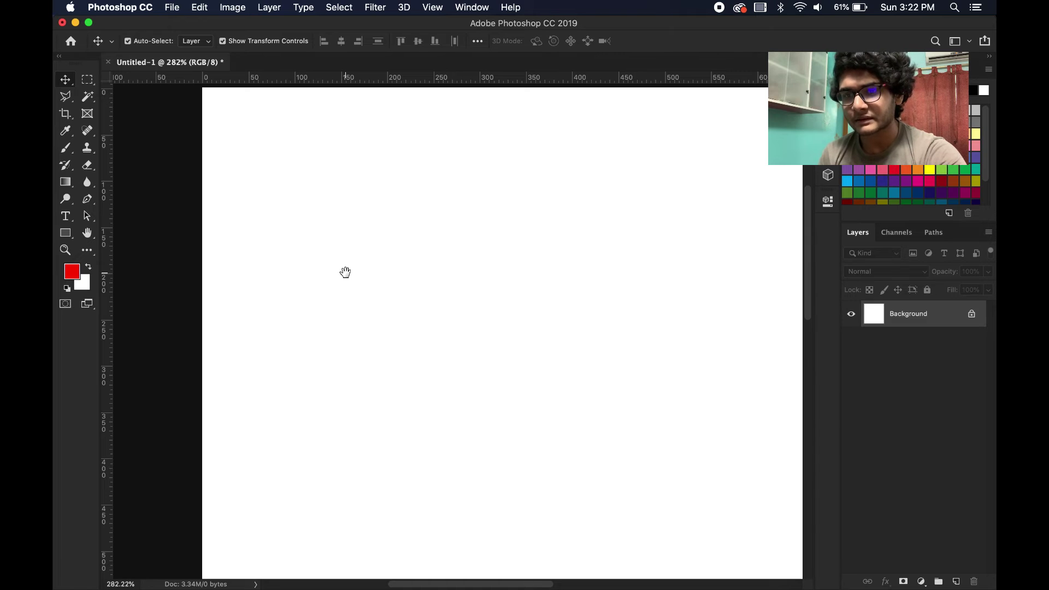
{"action": "left_click_drag", "start_coordinate": [345, 272], "coordinate": [377, 426]}
{"action": "left_click_drag", "start_coordinate": [422, 373], "coordinate": [331, 373]}
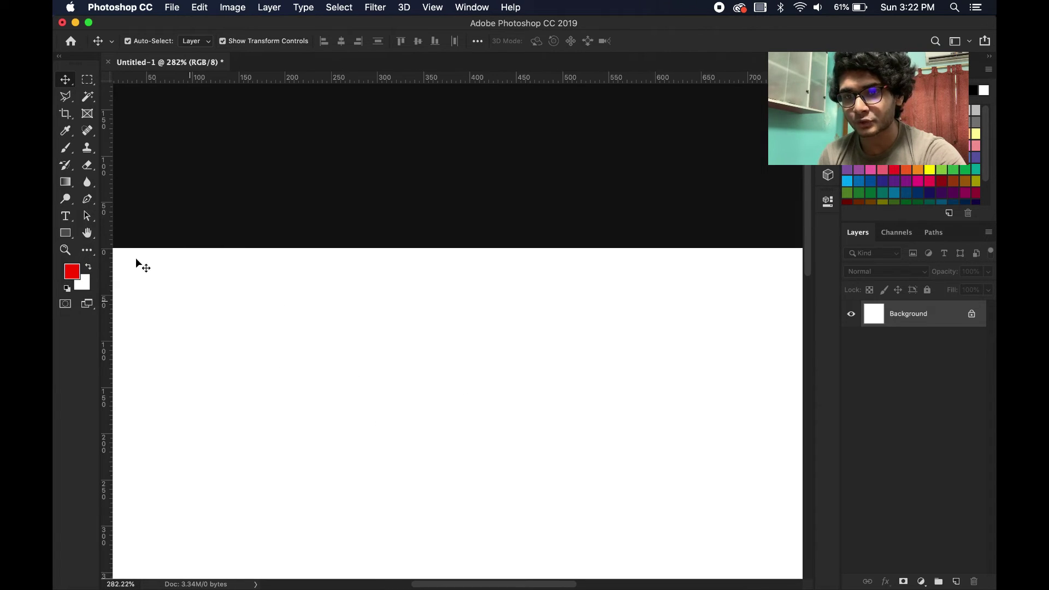
Step: Fit the canvas to the window, rotate the view to 4° with the Rotate View tool and set the angle back to 0°
{"action": "left_click", "coordinate": [85, 233]}
{"action": "double_click", "coordinate": [84, 235]}
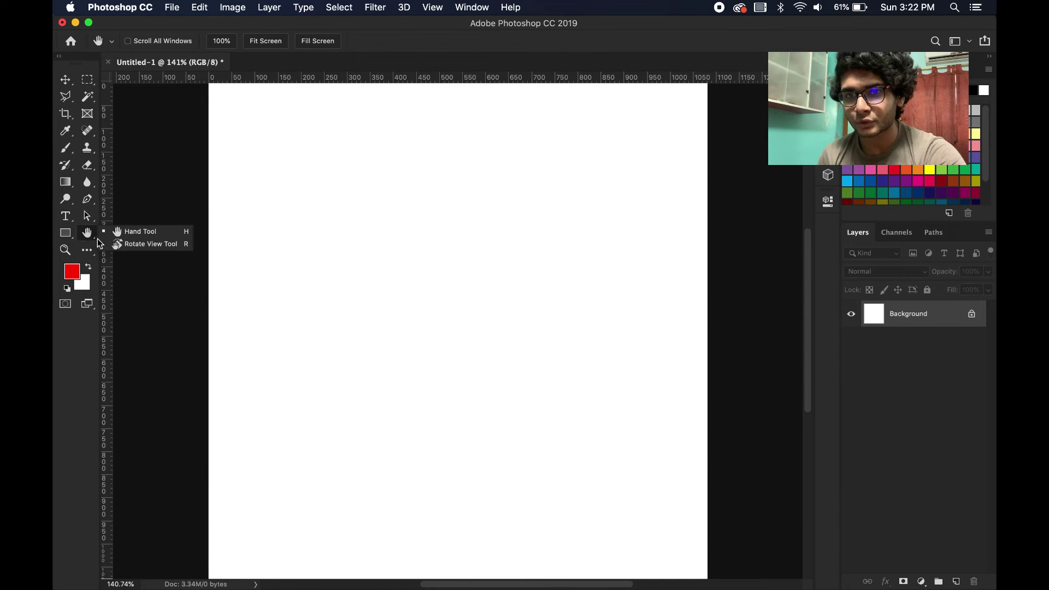
{"action": "left_click", "coordinate": [124, 246]}
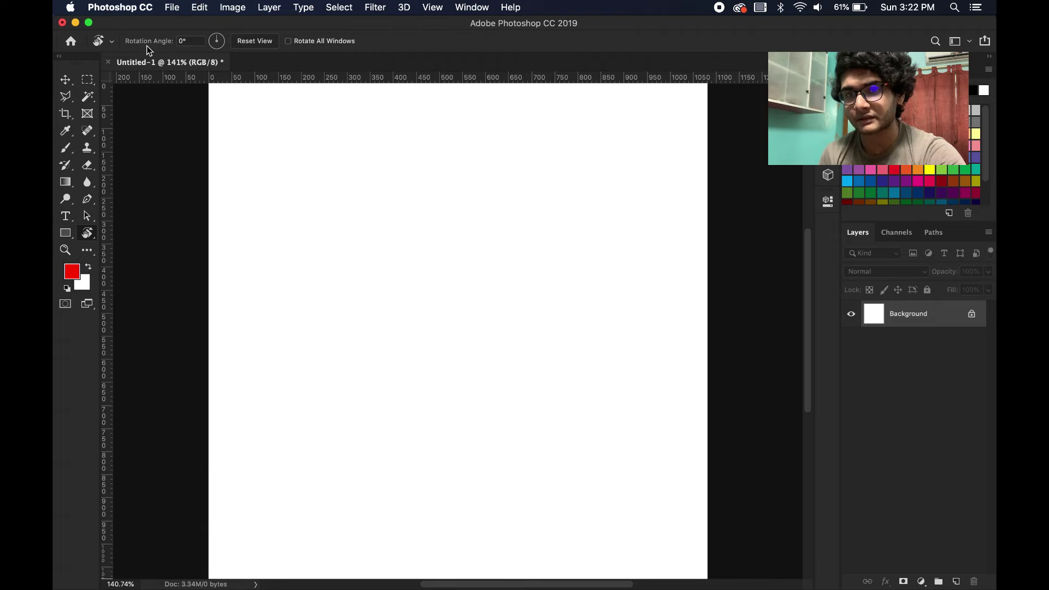
{"action": "mouse_move", "coordinate": [145, 45]}
{"action": "left_mouse_down"}
{"action": "mouse_move", "coordinate": [243, 46]}
{"action": "mouse_move", "coordinate": [134, 42]}
{"action": "mouse_move", "coordinate": [264, 49]}
{"action": "mouse_move", "coordinate": [147, 47]}
{"action": "left_mouse_up"}
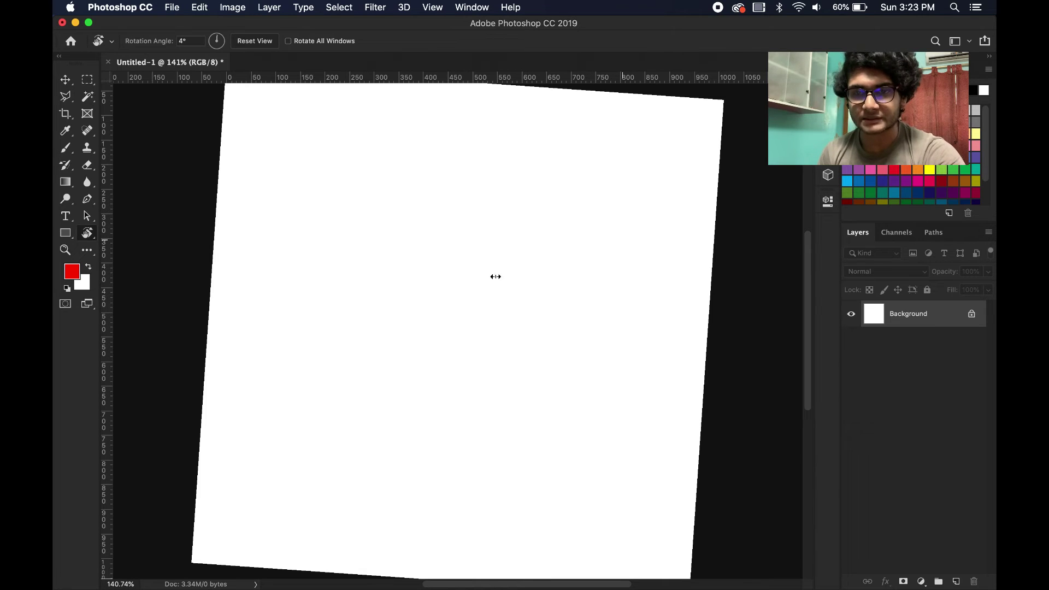
{"action": "left_click", "coordinate": [190, 42]}
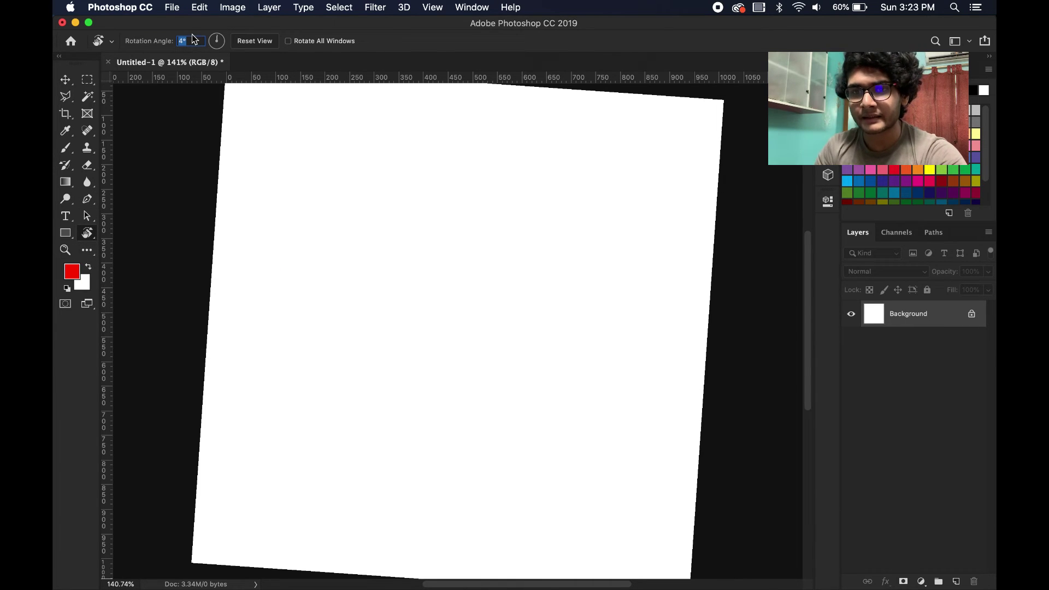
{"action": "type", "text": "0"}
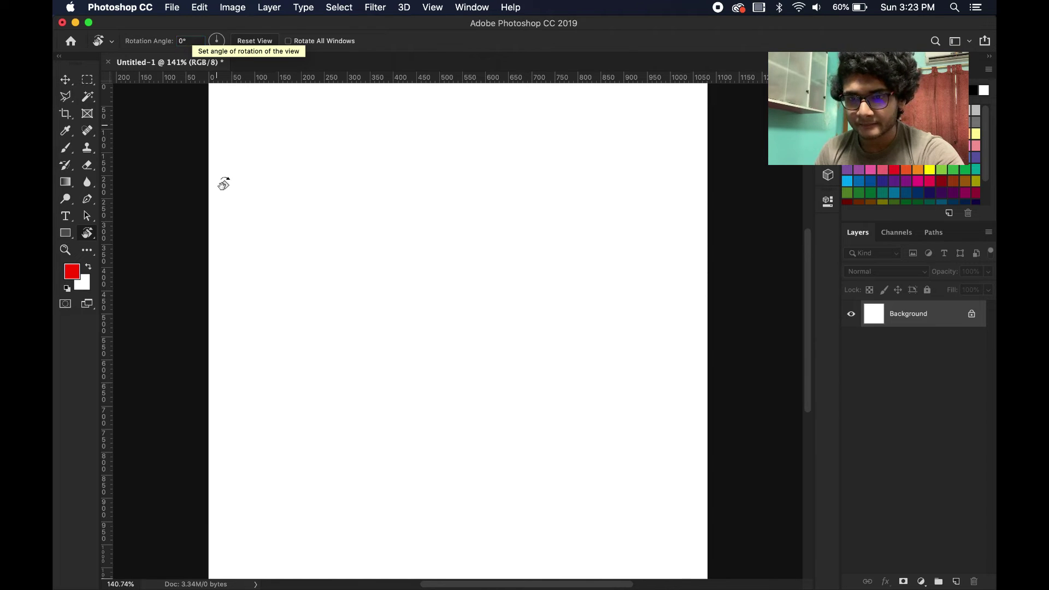
Step: Activate the Zoom tool, set the view to 100% and zoom in on the canvas
{"action": "left_click", "coordinate": [66, 250]}
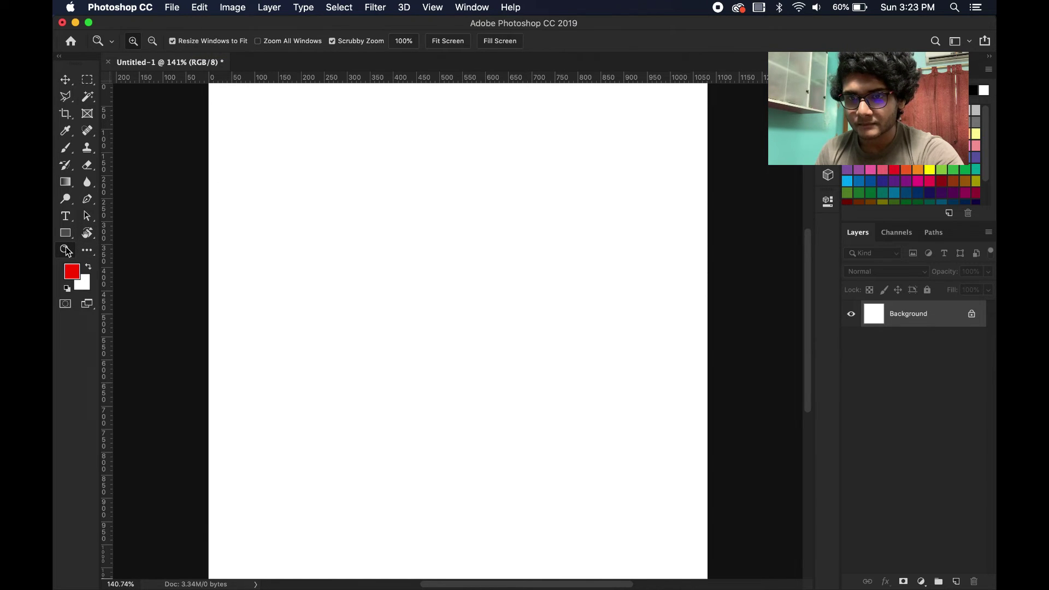
{"action": "double_click", "coordinate": [66, 250]}
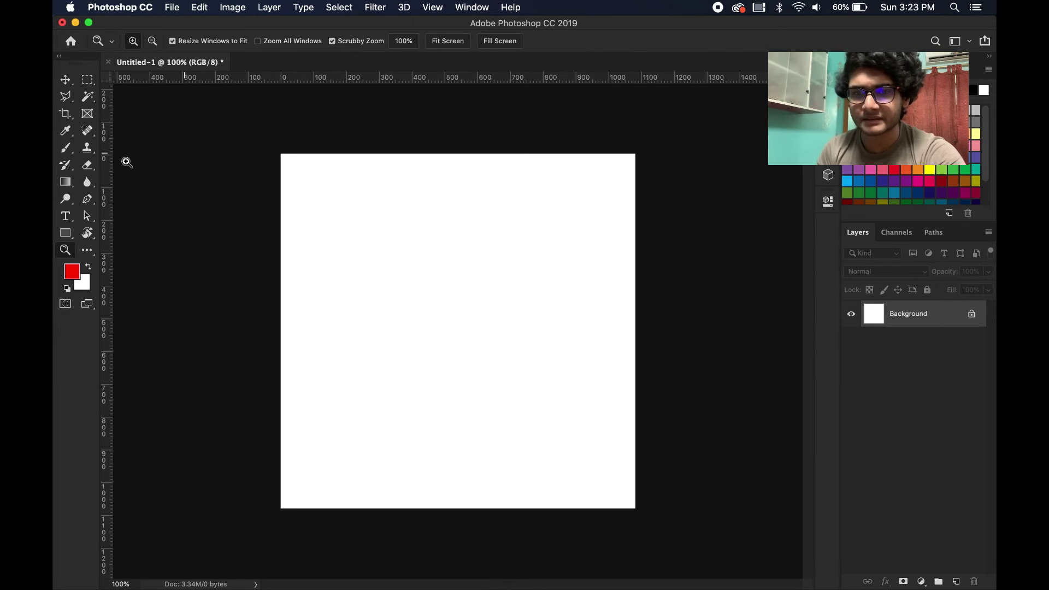
{"action": "left_click", "coordinate": [187, 179]}
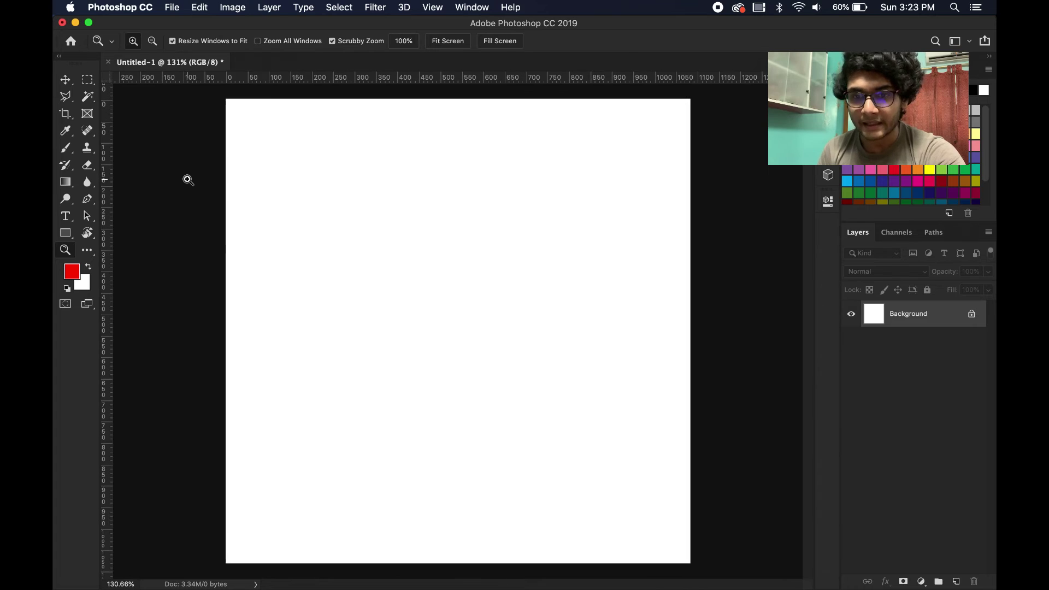
Step: Zoom in to about 141%, reveal the Edit Toolbar option and return to the Move tool
{"action": "key", "text": "super+plus"}
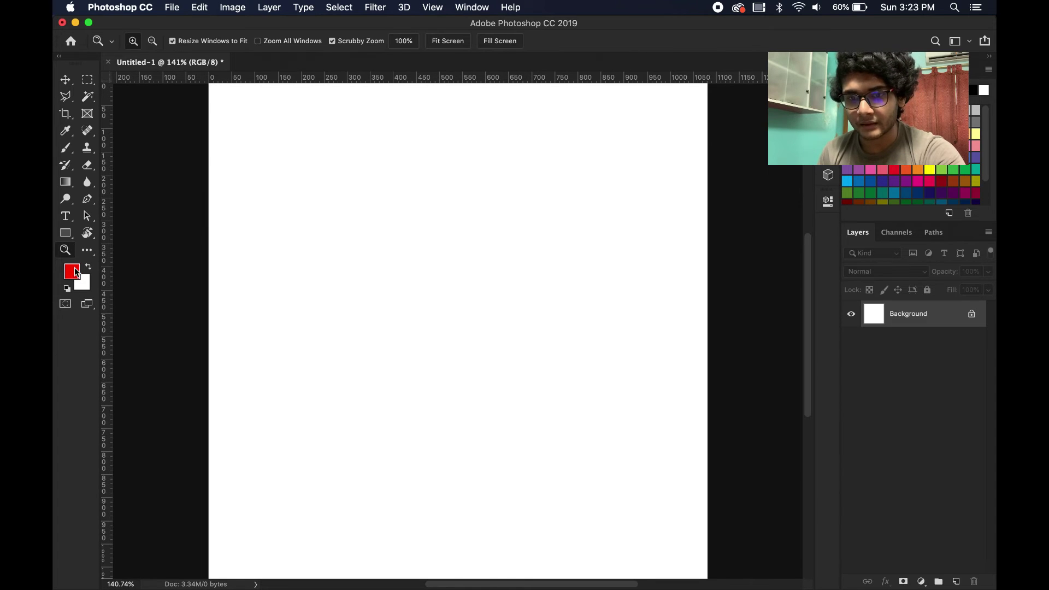
{"action": "left_click", "coordinate": [87, 249]}
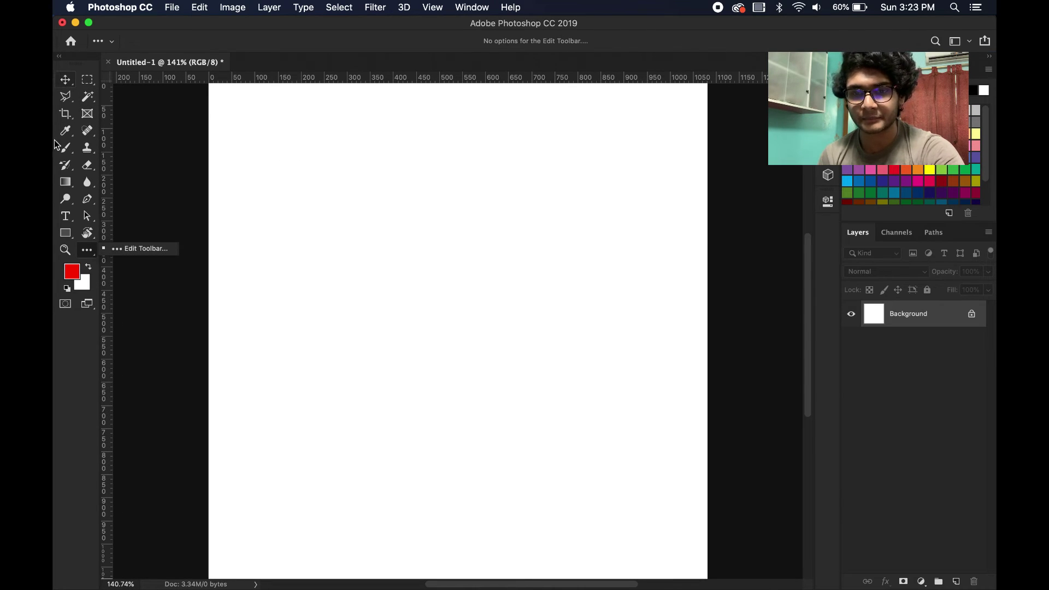
{"action": "left_click", "coordinate": [83, 409]}
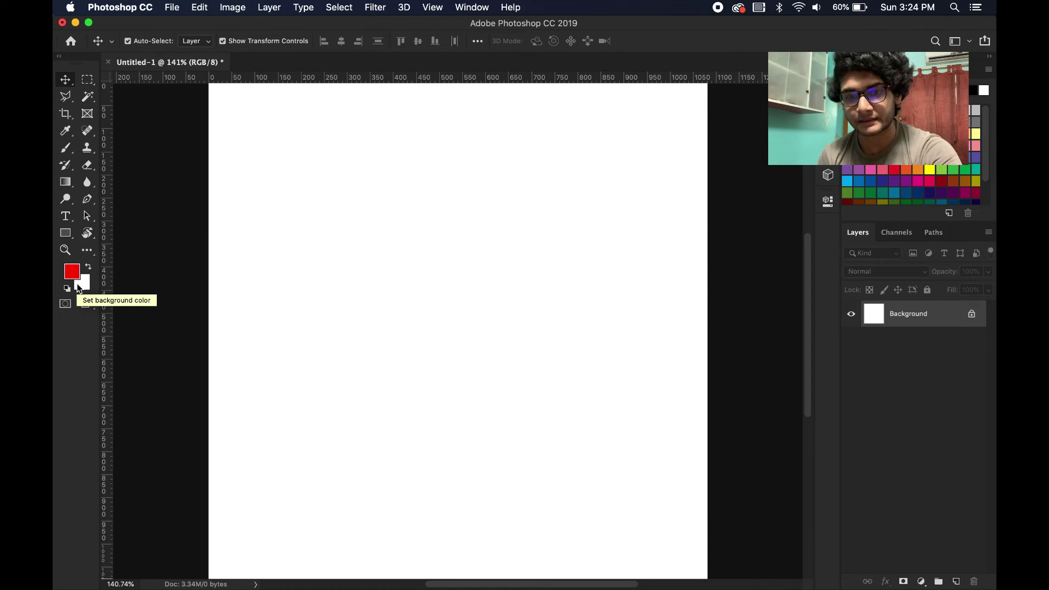
Step: Reset the foreground and background colors to the default black and white
{"action": "key", "text": "d"}
{"action": "scroll", "coordinate": [80, 287], "scroll_direction": "up", "scroll_amount": 2}
{"action": "scroll", "coordinate": [80, 288], "scroll_direction": "up", "scroll_amount": 1}
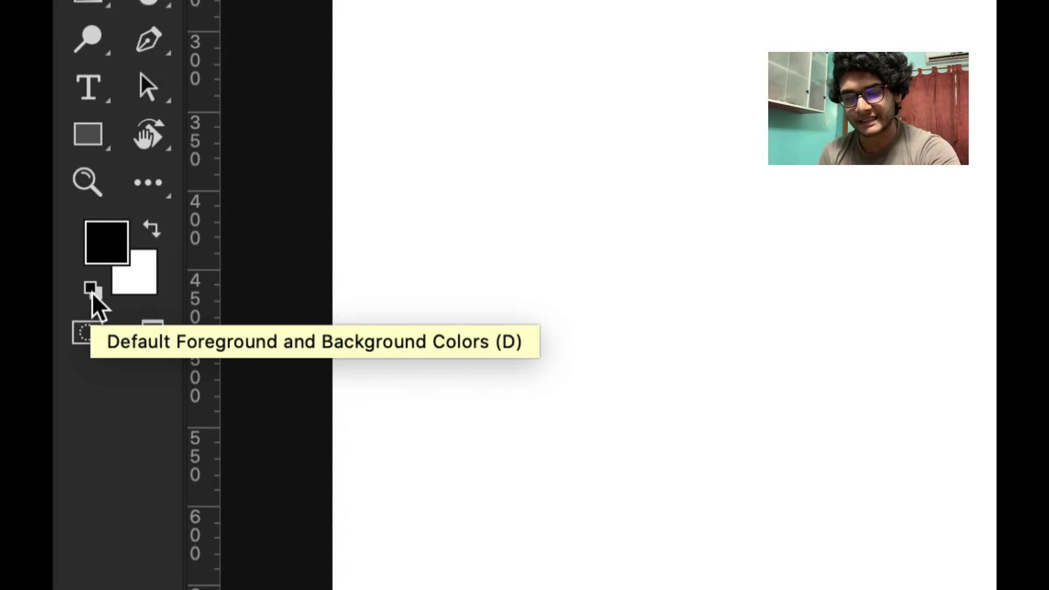
{"action": "left_click", "coordinate": [91, 294]}
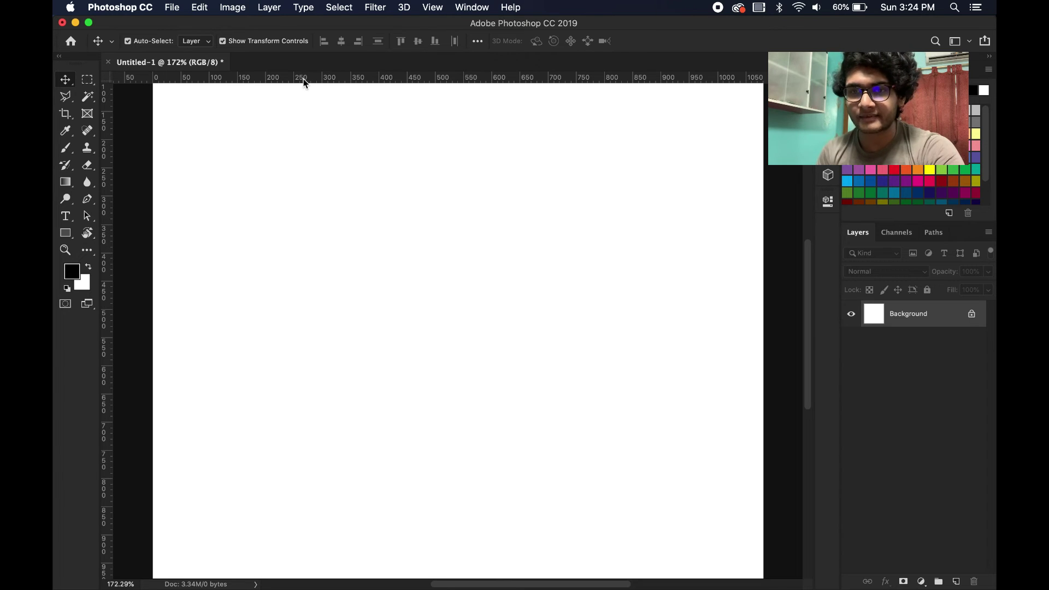
Step: Hide the document's rulers and display them again
{"action": "scroll", "coordinate": [280, 145], "scroll_direction": "down", "scroll_amount": 4}
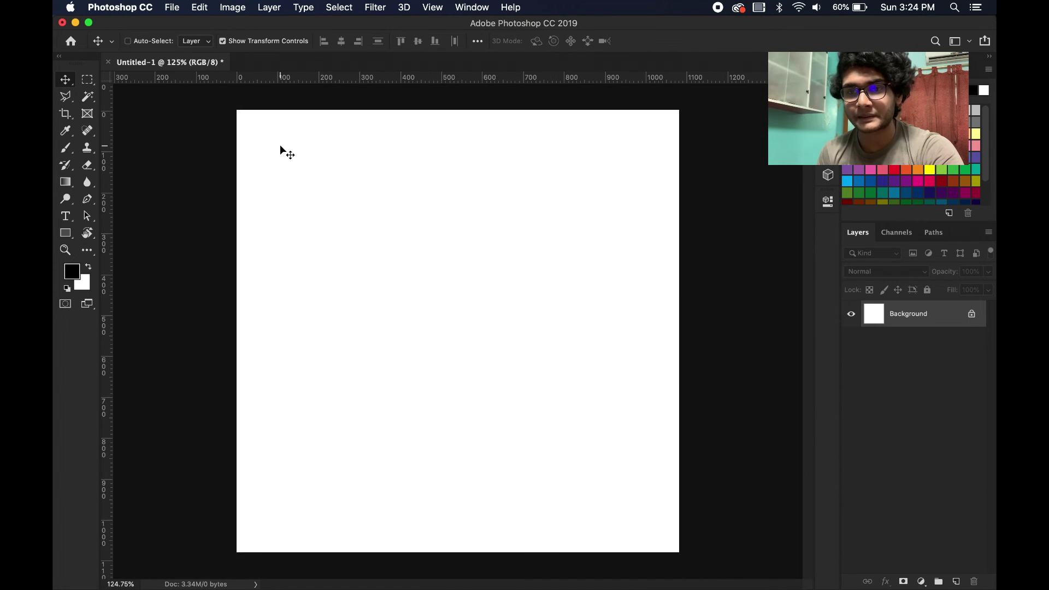
{"action": "key", "text": "super+plus"}
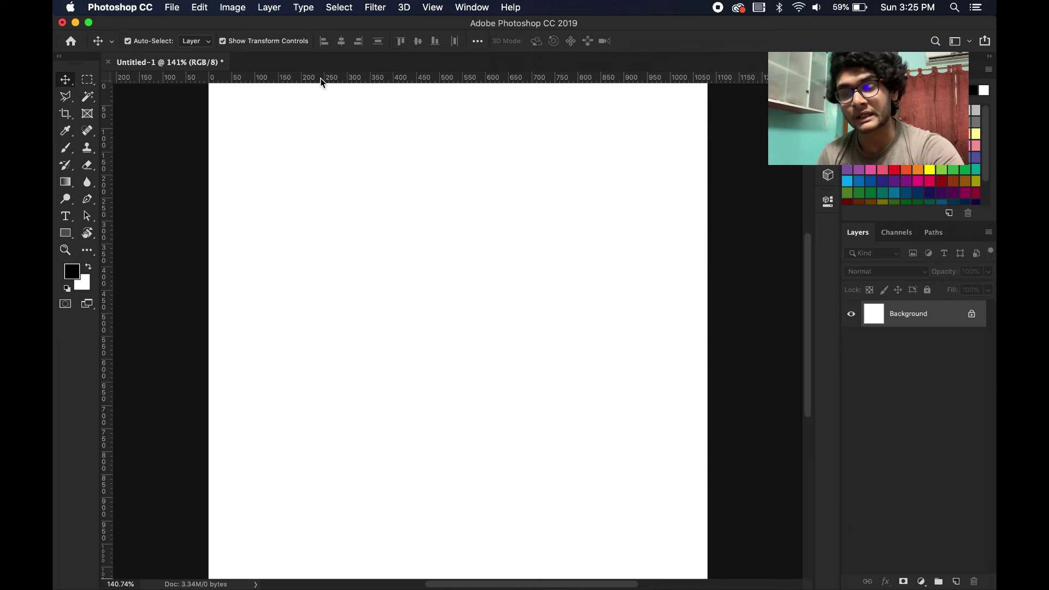
{"action": "key", "text": "super+r"}
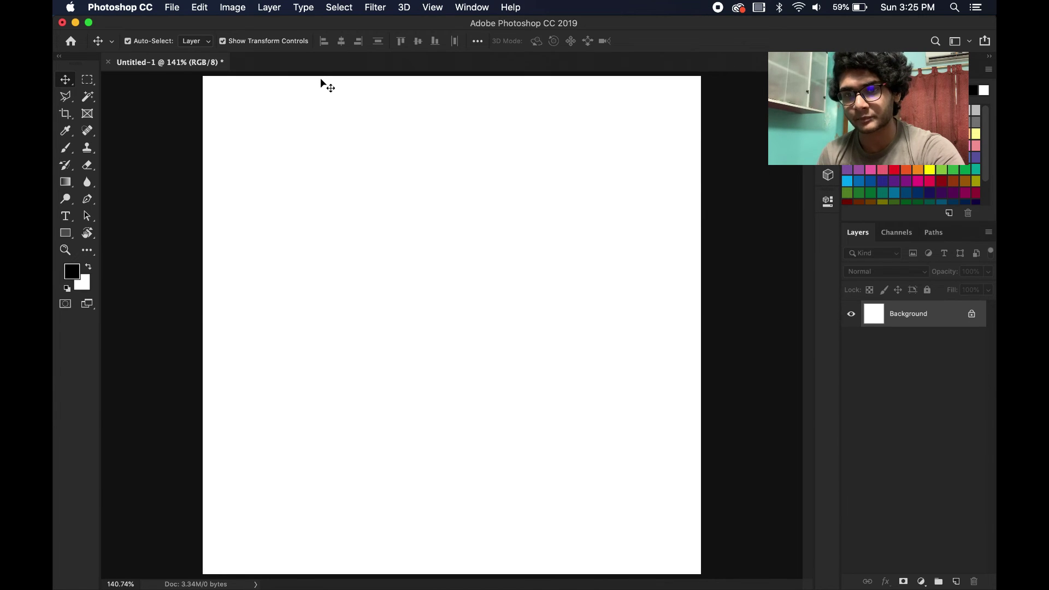
{"action": "key", "text": "super+r"}
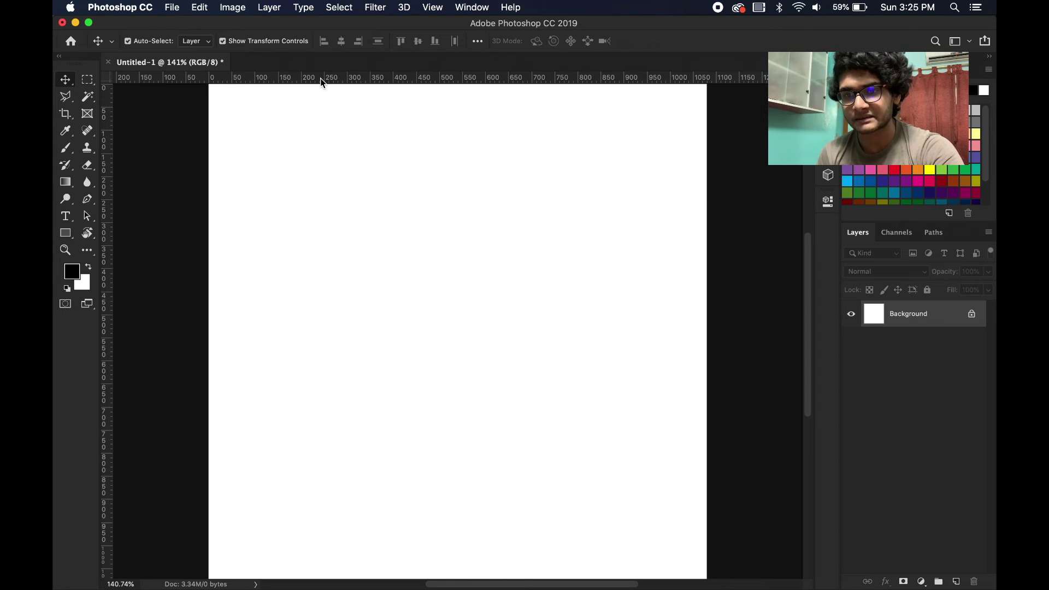
Step: Place a horizontal and a vertical guide from the rulers and reposition them across the canvas's upper-left area
{"action": "left_click_drag", "start_coordinate": [320, 78], "coordinate": [180, 273]}
{"action": "left_click_drag", "start_coordinate": [106, 273], "coordinate": [344, 273]}
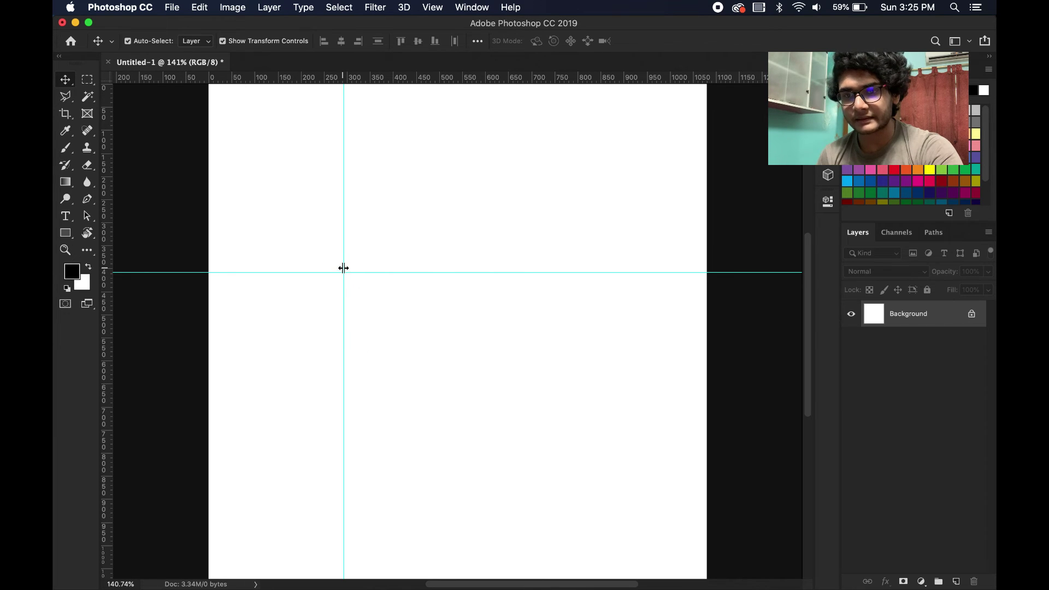
{"action": "left_click_drag", "start_coordinate": [344, 267], "coordinate": [355, 221]}
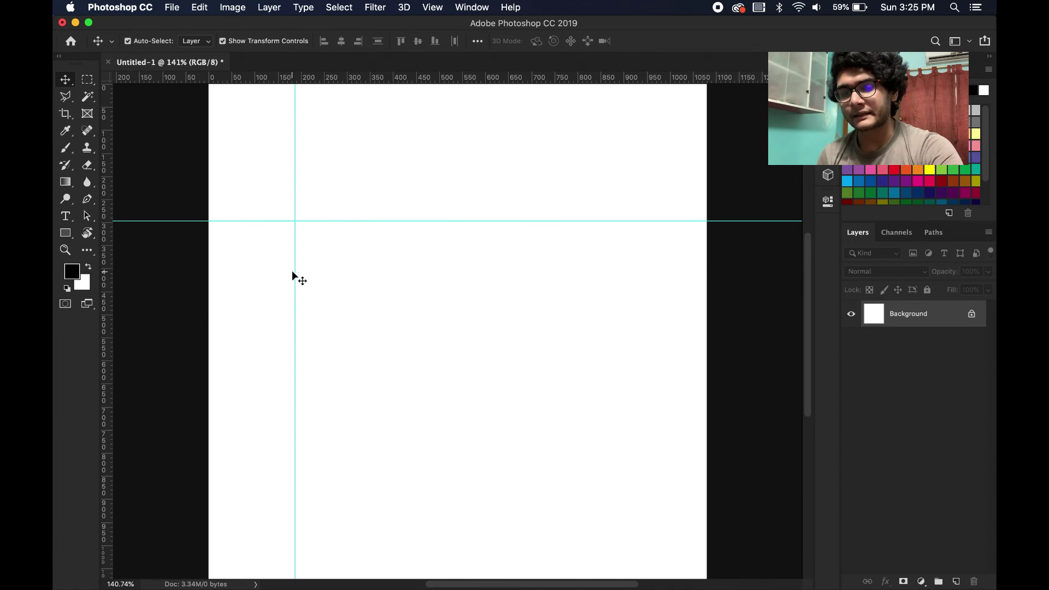
Step: Remove the vertical and the horizontal guide by returning them to their rulers
{"action": "left_click_drag", "start_coordinate": [295, 271], "coordinate": [105, 285]}
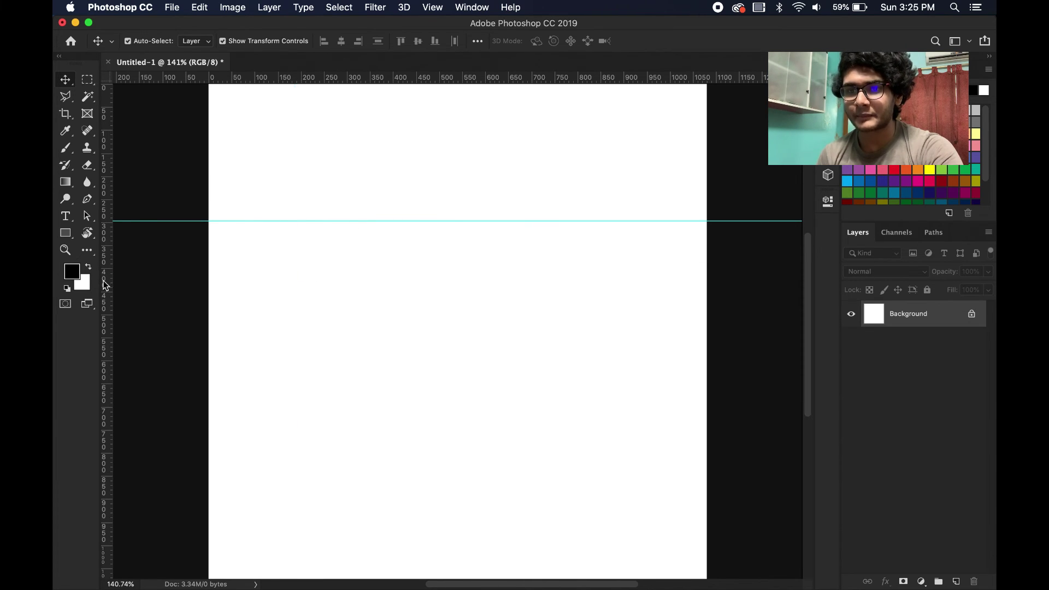
{"action": "left_click_drag", "start_coordinate": [384, 222], "coordinate": [374, 80]}
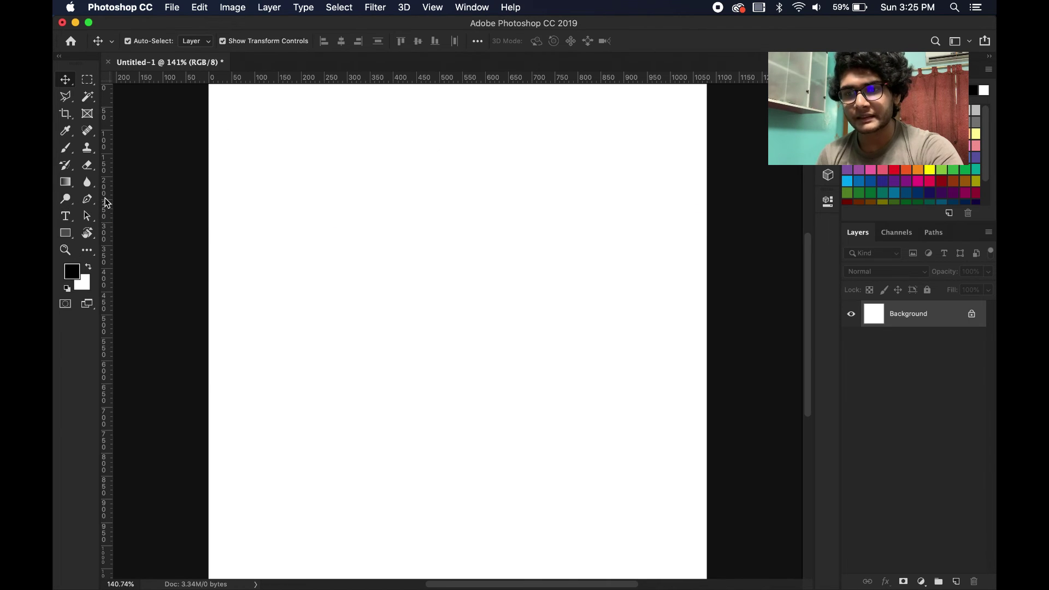
Step: Place four vertical guides and four horizontal guides at uneven intervals across the canvas
{"action": "left_click_drag", "start_coordinate": [107, 204], "coordinate": [484, 199]}
{"action": "left_click_drag", "start_coordinate": [105, 209], "coordinate": [379, 202]}
{"action": "left_click_drag", "start_coordinate": [107, 209], "coordinate": [336, 208]}
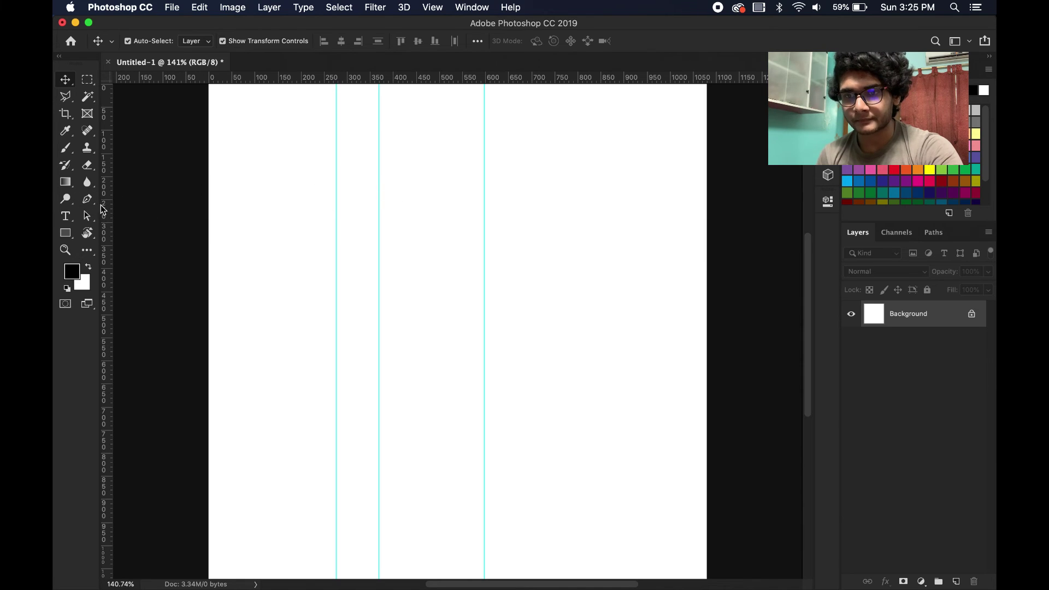
{"action": "left_click_drag", "start_coordinate": [105, 210], "coordinate": [308, 206]}
{"action": "left_click_drag", "start_coordinate": [316, 80], "coordinate": [314, 261]}
{"action": "left_click_drag", "start_coordinate": [319, 82], "coordinate": [319, 207]}
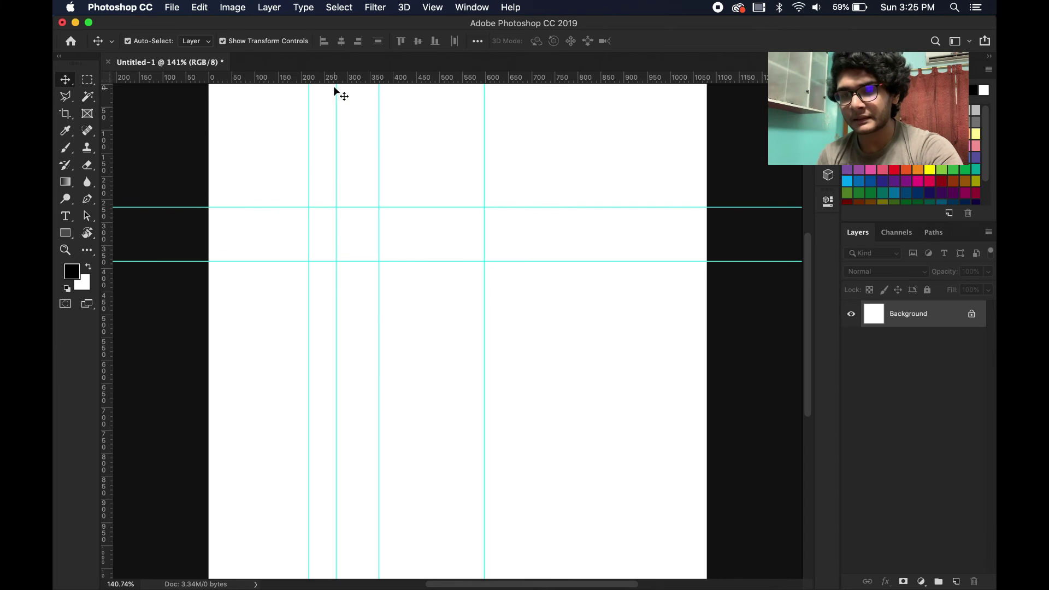
{"action": "left_click_drag", "start_coordinate": [335, 82], "coordinate": [337, 133]}
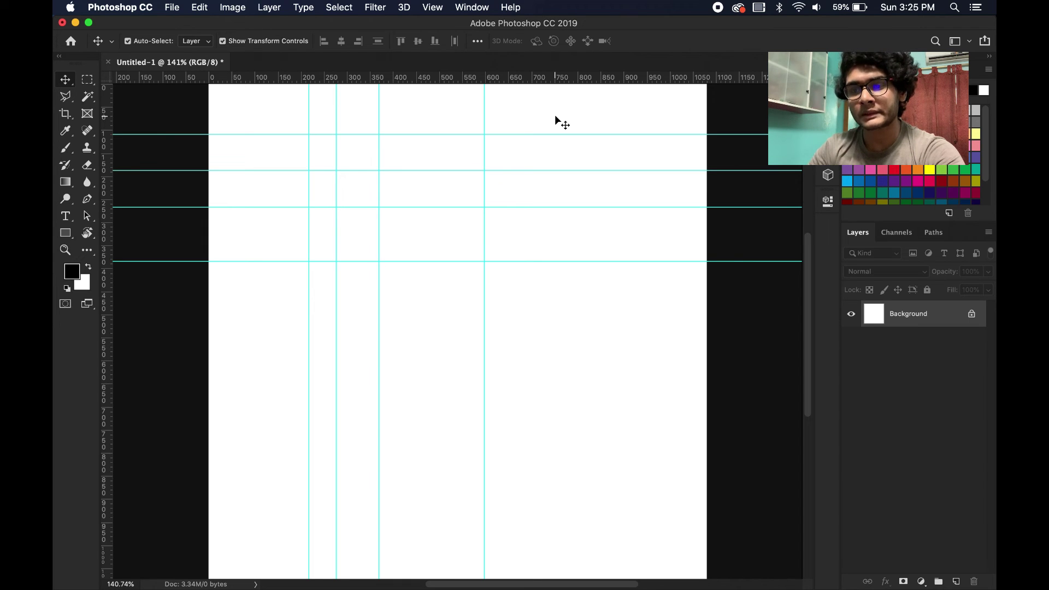
Step: Hide all the guides and zoom out until the whole canvas is in view at about 122%
{"action": "key", "text": "super+semicolon"}
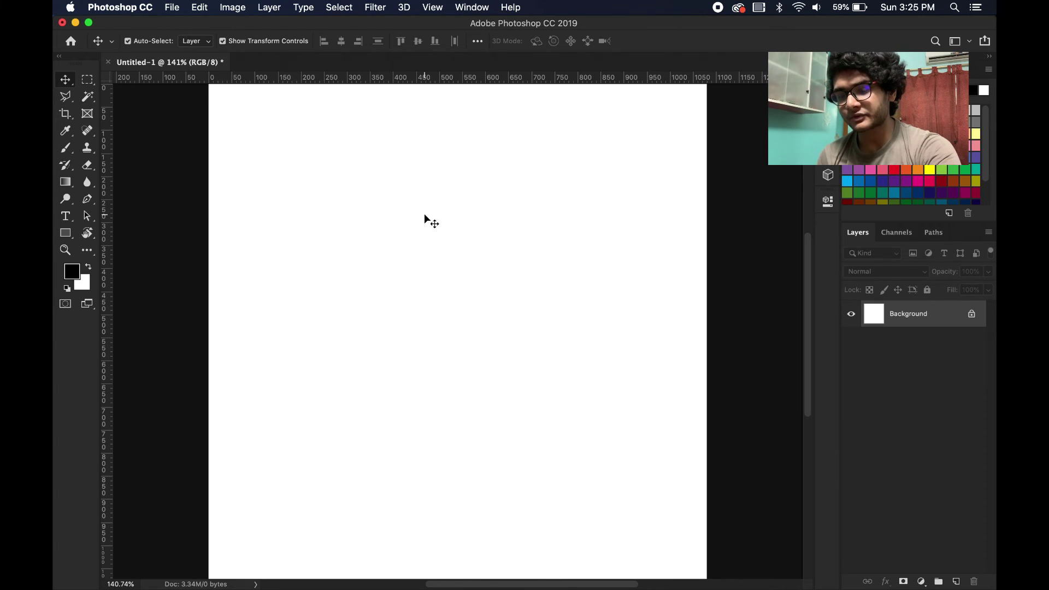
{"action": "scroll", "coordinate": [424, 214], "scroll_direction": "down", "scroll_amount": 3}
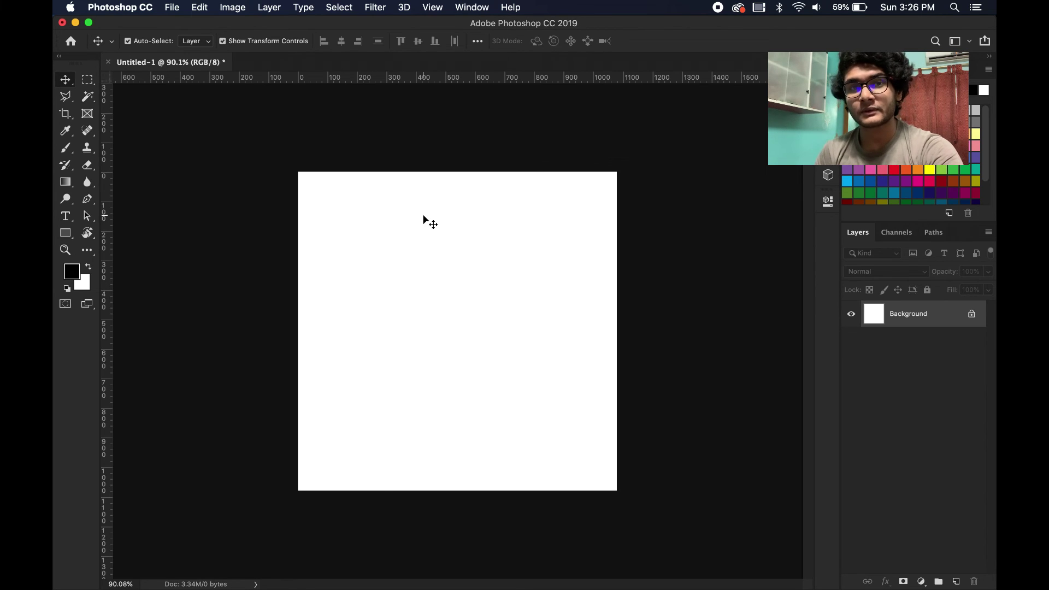
{"action": "key", "text": "super+0"}
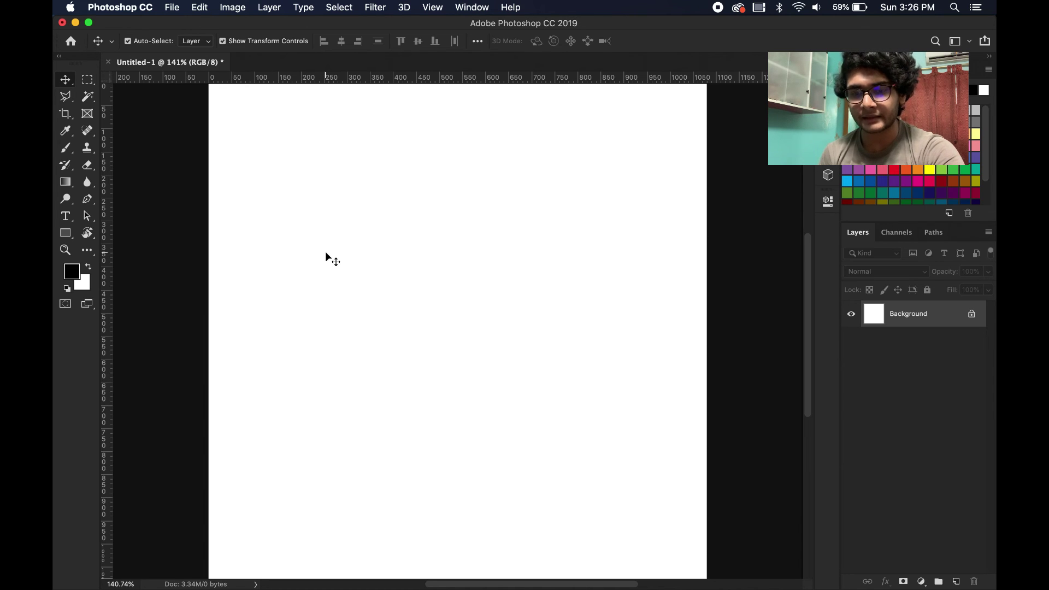
{"action": "scroll", "coordinate": [325, 251], "scroll_direction": "down", "scroll_amount": 2}
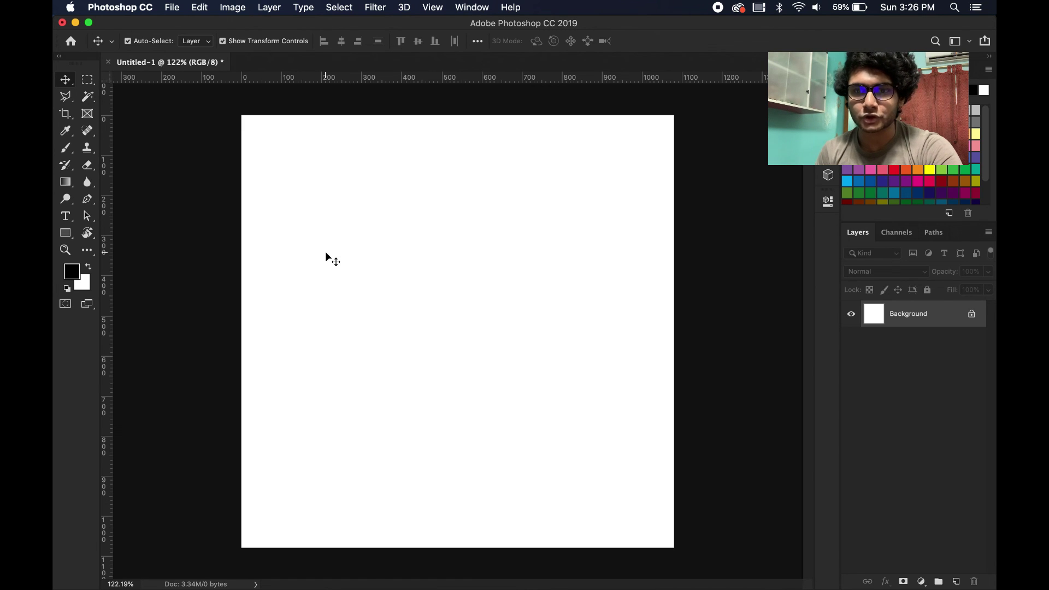
Step: Quit Photoshop CC without saving the changes to the Untitled-1 document
{"action": "left_click", "coordinate": [71, 6]}
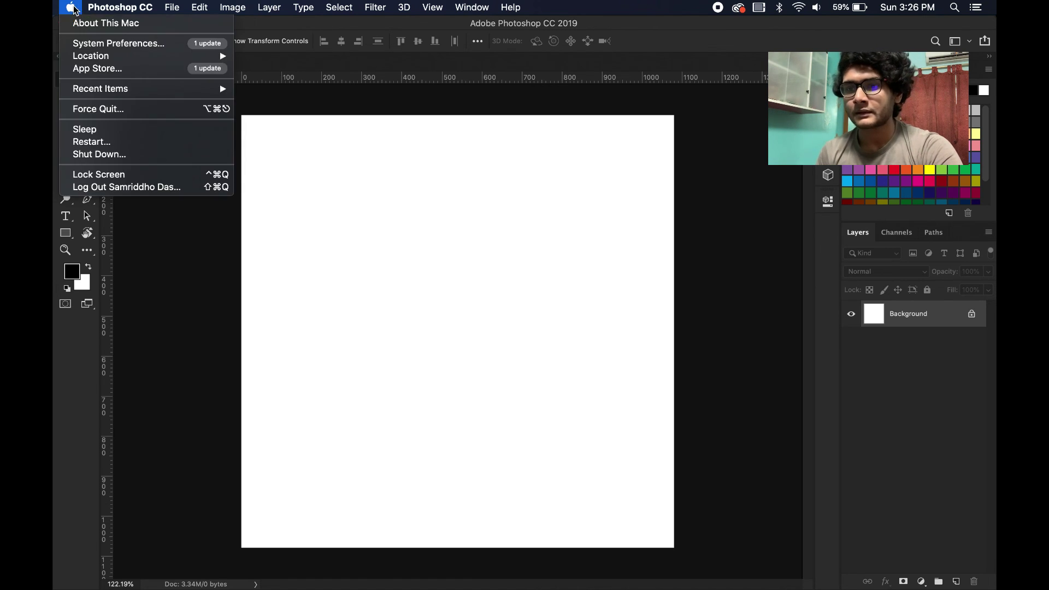
{"action": "left_click", "coordinate": [118, 5]}
{"action": "left_click", "coordinate": [118, 6]}
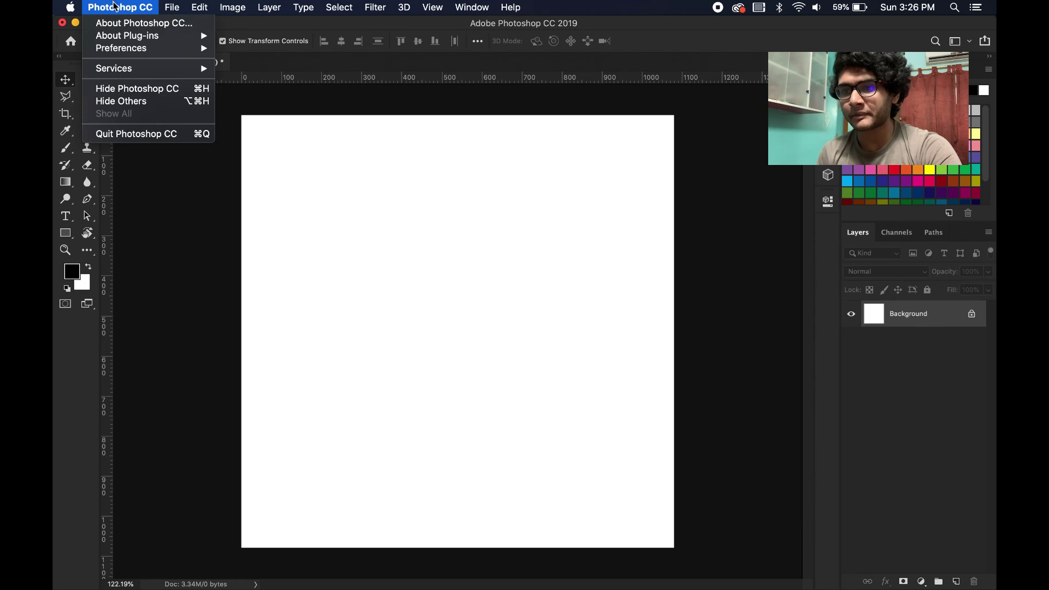
{"action": "left_click", "coordinate": [118, 137]}
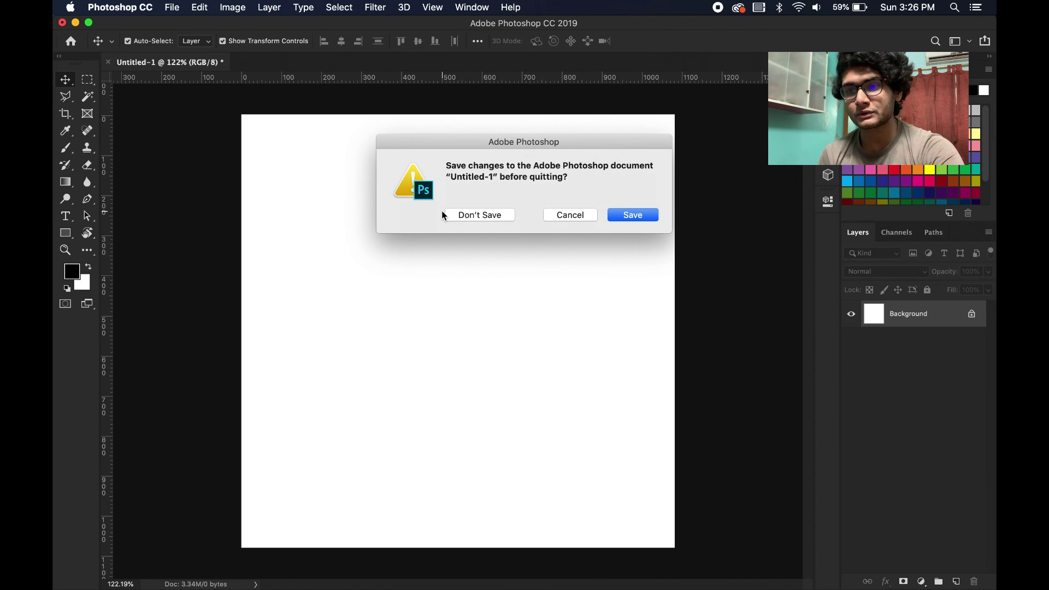
{"action": "left_click", "coordinate": [474, 216]}
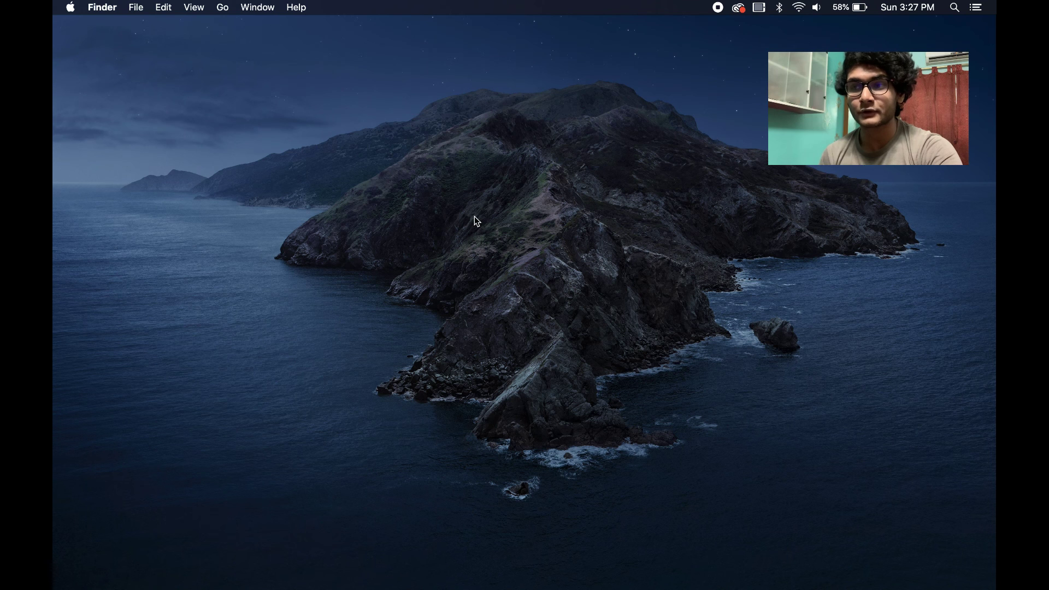